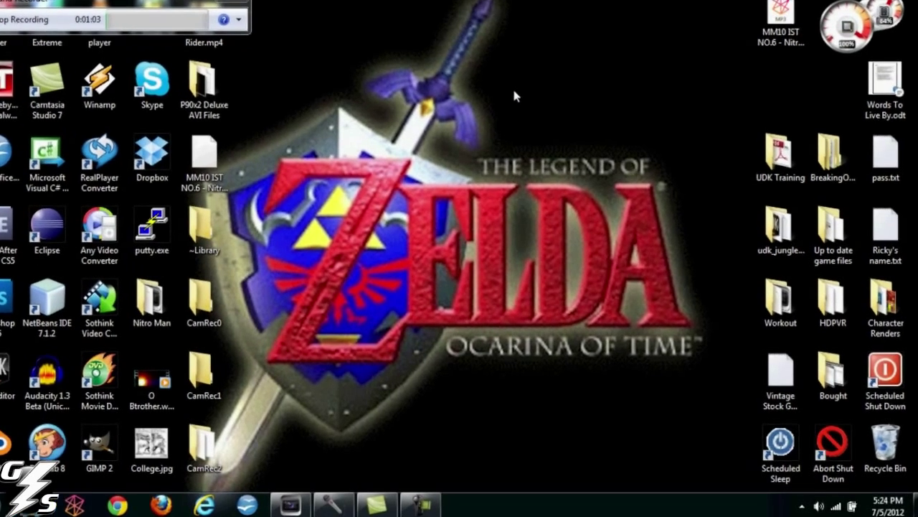
- Start creating a new shortcut on the desktop and browse for its target
{"action": "right_click", "coordinate": [526, 105]}
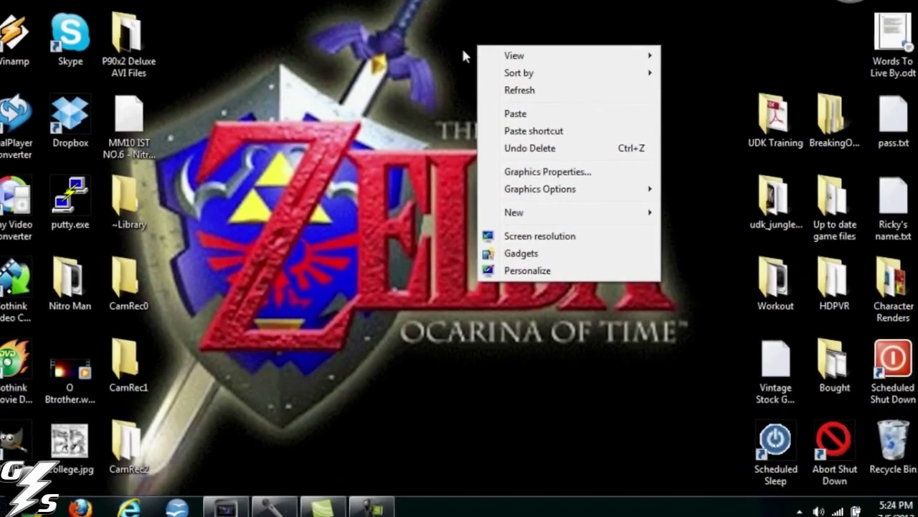
{"action": "mouse_move", "coordinate": [503, 217]}
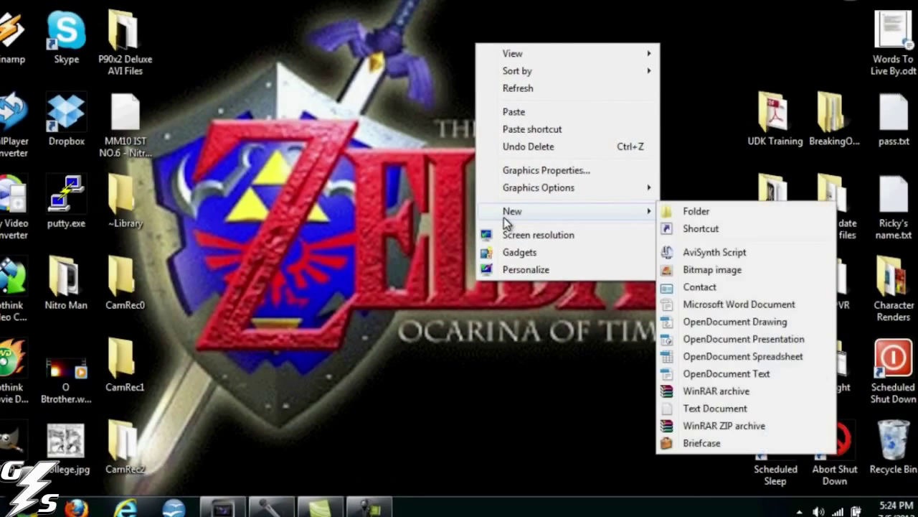
{"action": "left_click", "coordinate": [703, 230]}
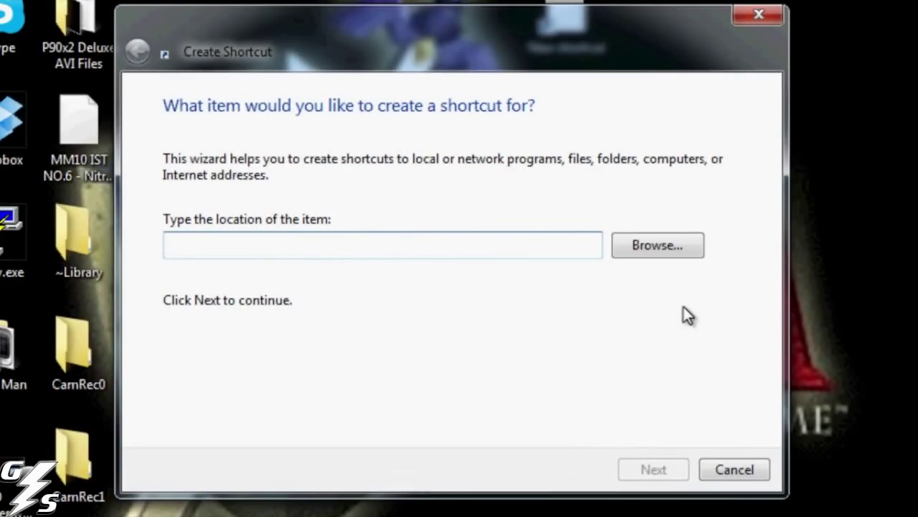
{"action": "left_click", "coordinate": [646, 244]}
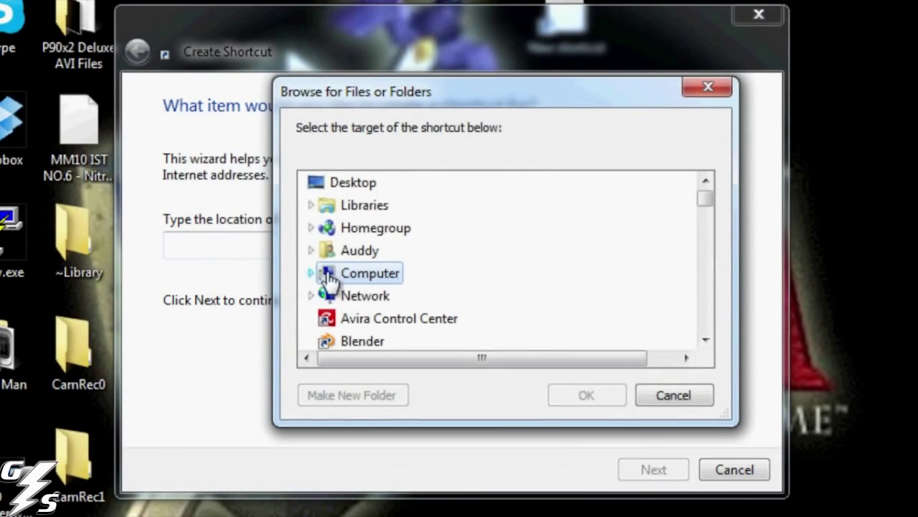
- Expand the folder tree to C:\Windows\System32 while choosing the shortcut's target
{"action": "left_click", "coordinate": [312, 273]}
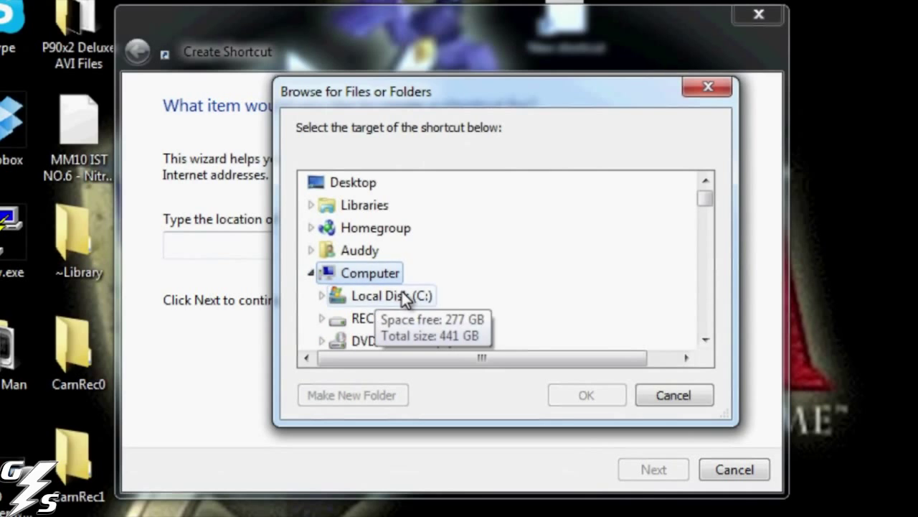
{"action": "left_click", "coordinate": [322, 228]}
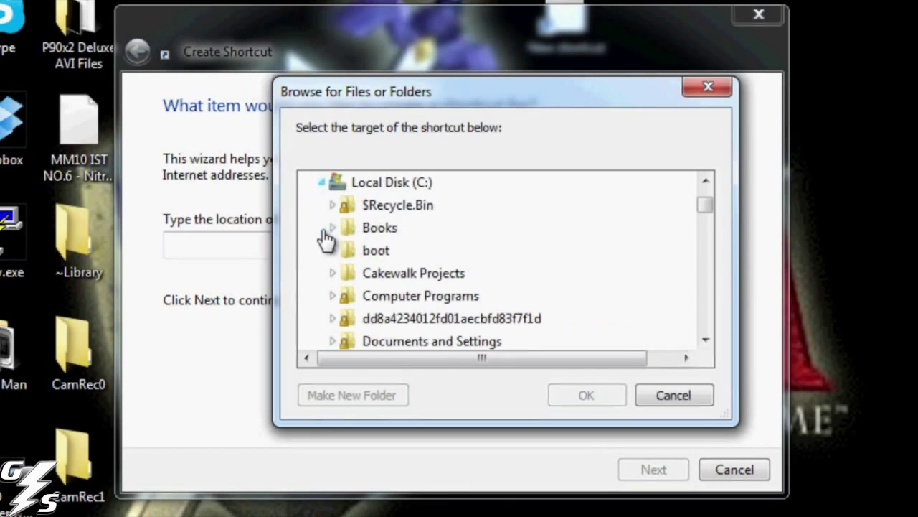
{"action": "scroll", "coordinate": [406, 273], "scroll_direction": "down", "scroll_amount": 9}
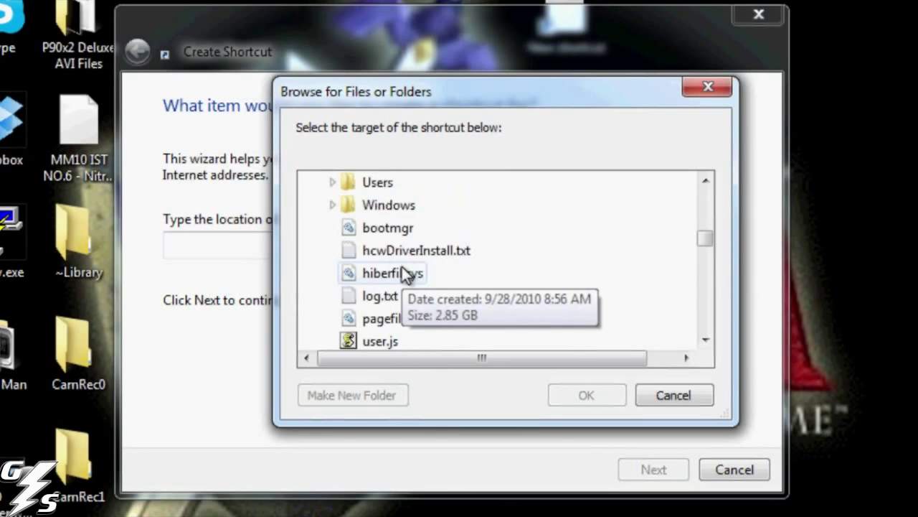
{"action": "left_click", "coordinate": [332, 205]}
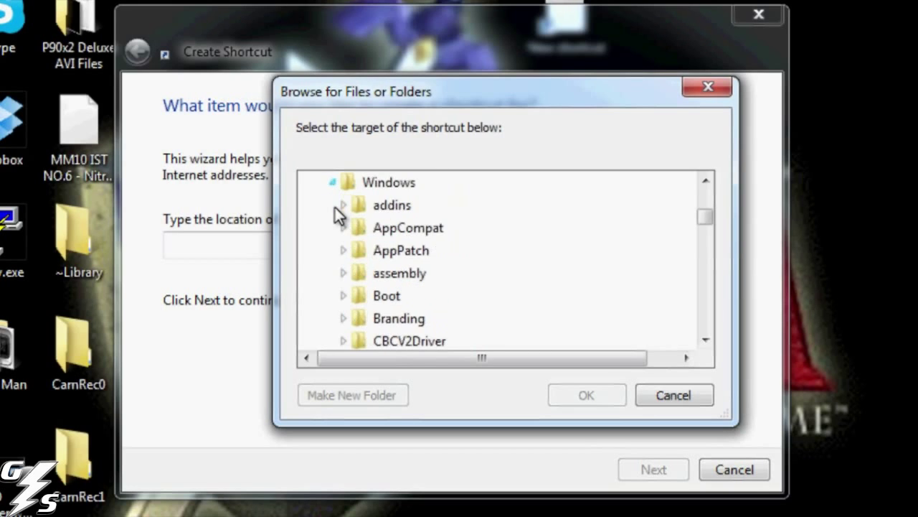
{"action": "scroll", "coordinate": [427, 248], "scroll_direction": "down", "scroll_amount": 13}
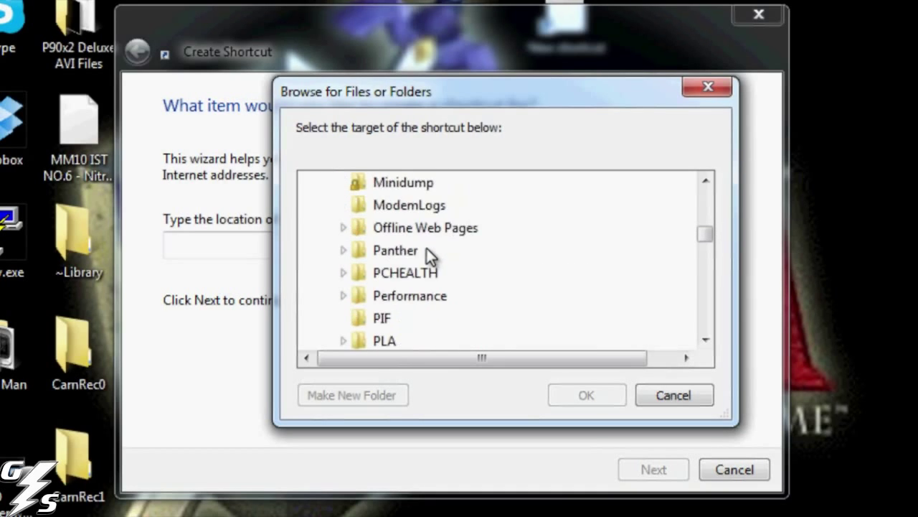
{"action": "scroll", "coordinate": [428, 248], "scroll_direction": "down", "scroll_amount": 4}
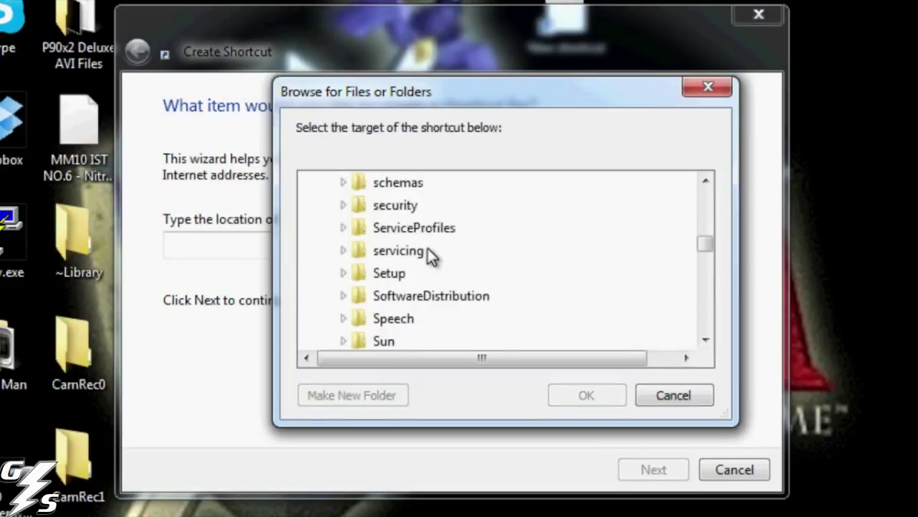
{"action": "scroll", "coordinate": [427, 249], "scroll_direction": "down", "scroll_amount": 1}
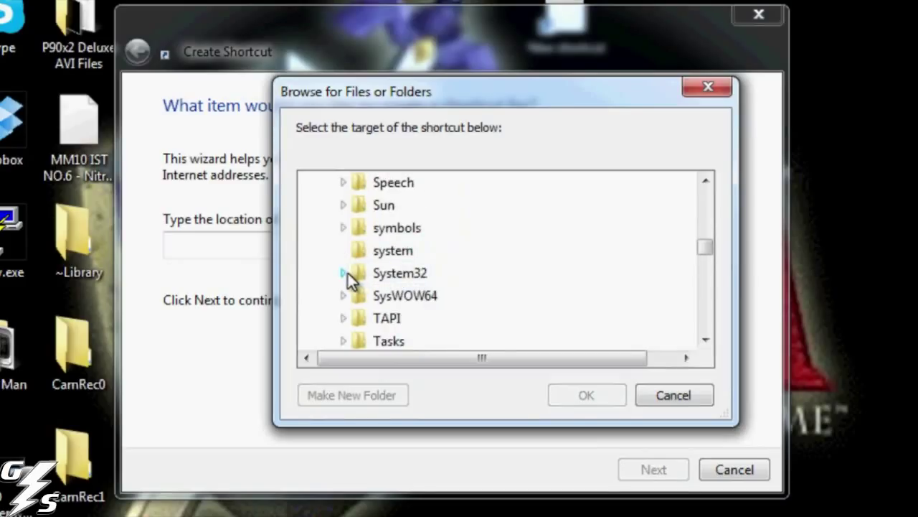
{"action": "left_click", "coordinate": [344, 273]}
- Choose shutdown.exe in the System32 folder as the shortcut's target
{"action": "scroll", "coordinate": [453, 276], "scroll_direction": "down", "scroll_amount": 7}
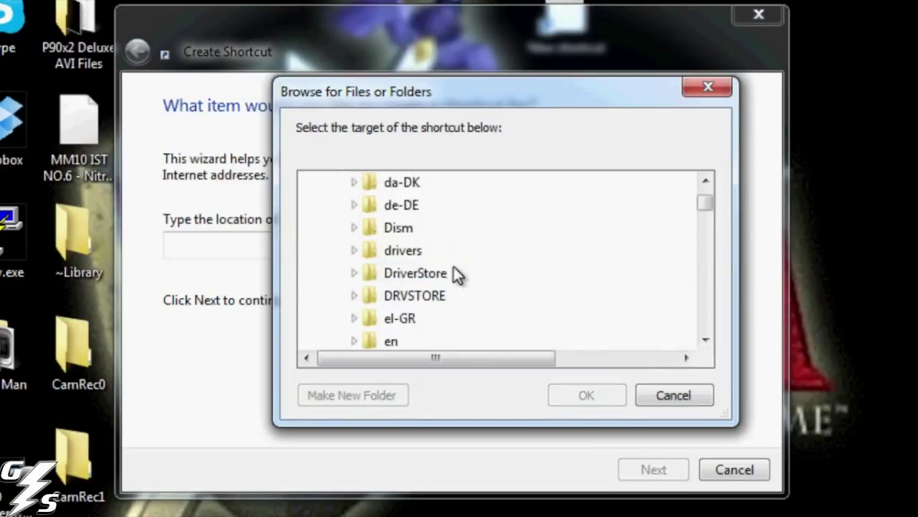
{"action": "scroll", "coordinate": [455, 275], "scroll_direction": "down", "scroll_amount": 20}
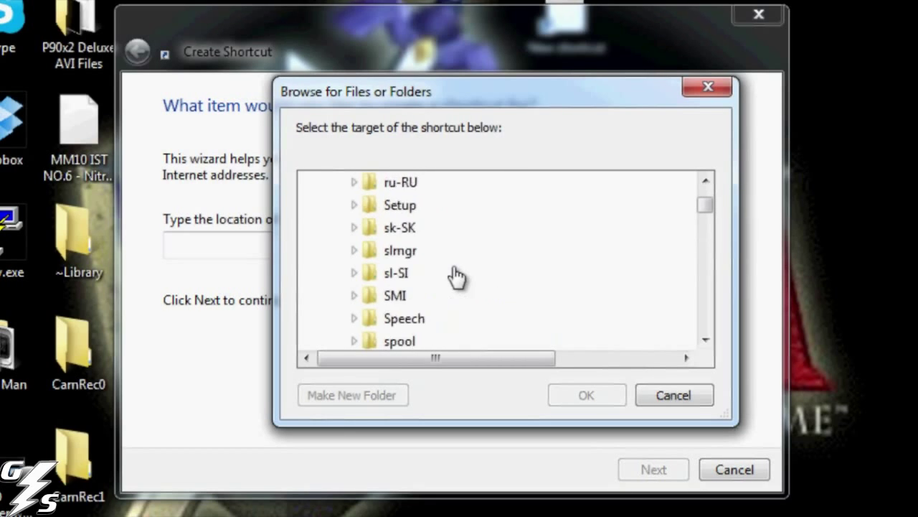
{"action": "scroll", "coordinate": [456, 277], "scroll_direction": "down", "scroll_amount": 10}
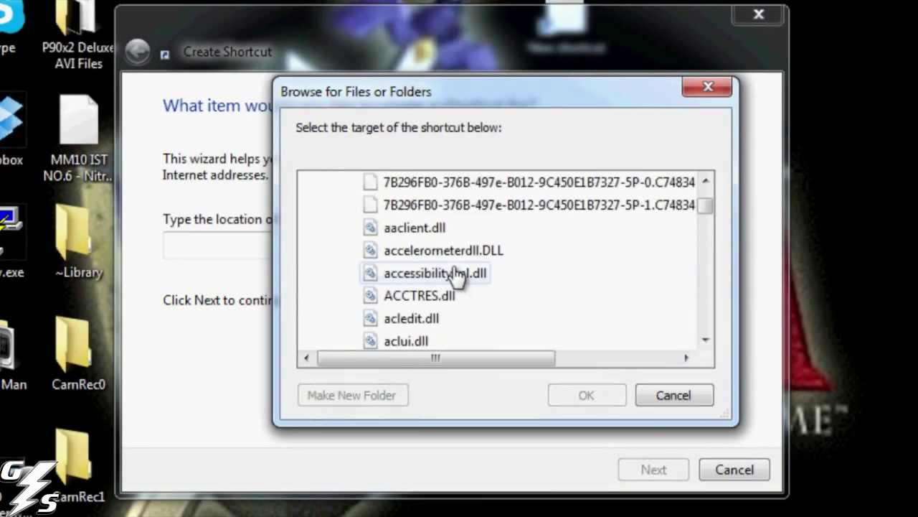
{"action": "scroll", "coordinate": [457, 277], "scroll_direction": "down", "scroll_amount": 20}
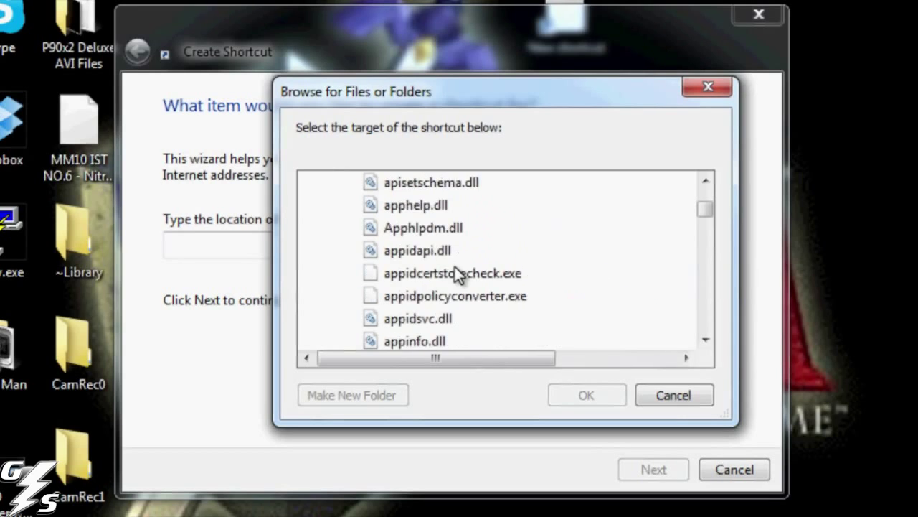
{"action": "left_click_drag", "start_coordinate": [705, 209], "coordinate": [709, 291]}
{"action": "scroll", "coordinate": [538, 273], "scroll_direction": "down", "scroll_amount": 5}
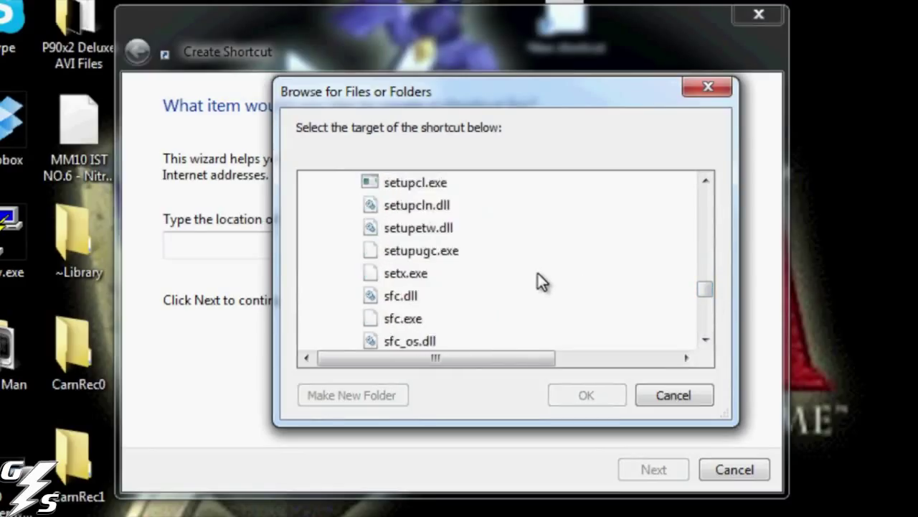
{"action": "scroll", "coordinate": [539, 281], "scroll_direction": "down", "scroll_amount": 3}
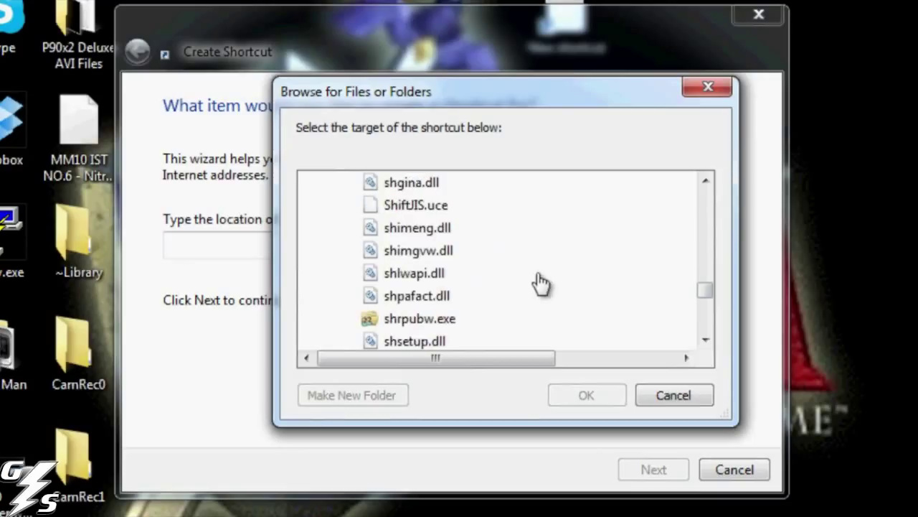
{"action": "scroll", "coordinate": [541, 283], "scroll_direction": "down", "scroll_amount": 1}
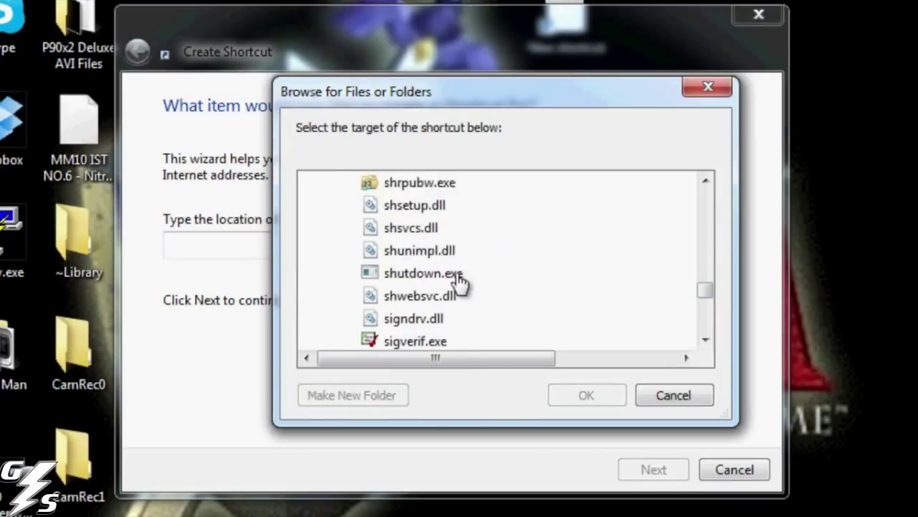
{"action": "left_click", "coordinate": [415, 276]}
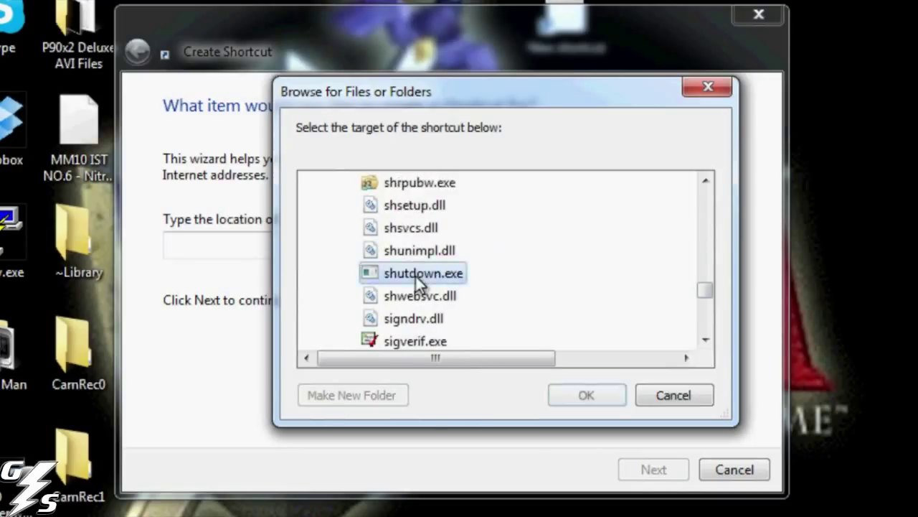
{"action": "left_click", "coordinate": [579, 400]}
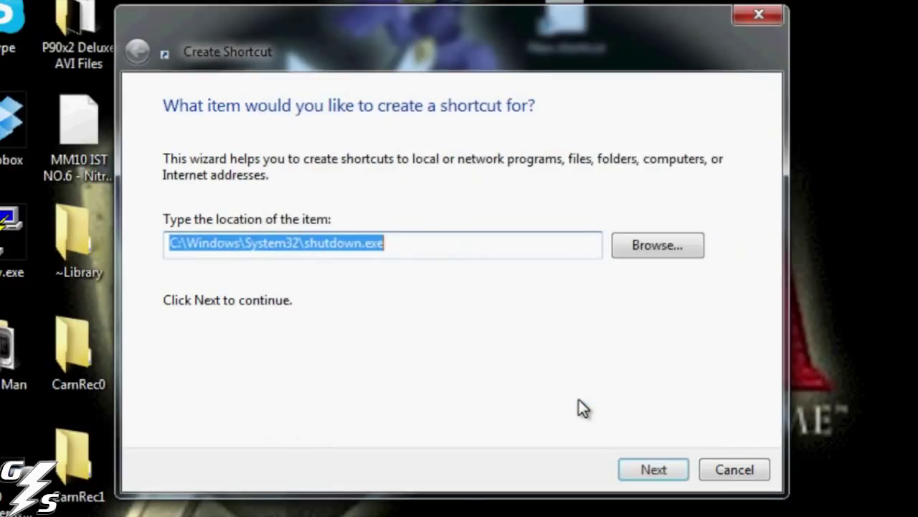
- Name the new shortcut Timer and finish creating it on the desktop
{"action": "left_click", "coordinate": [652, 469]}
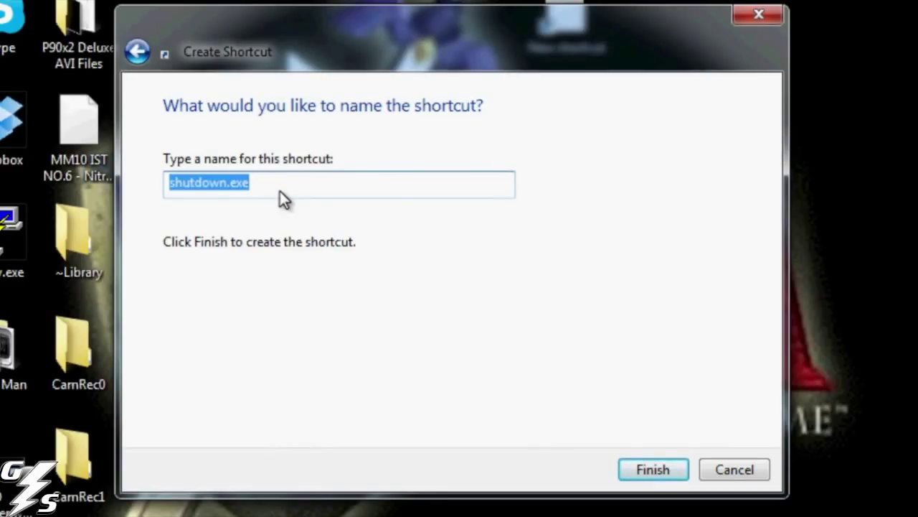
{"action": "type", "text": "Timer"}
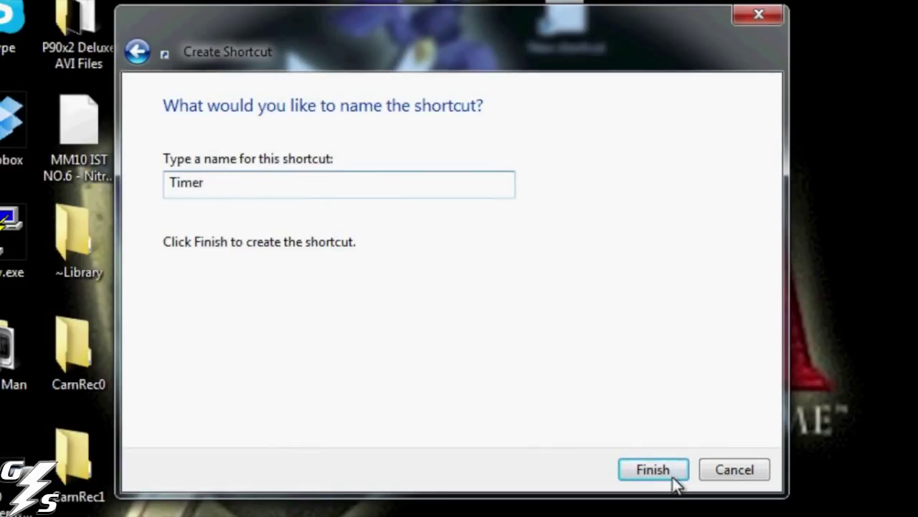
{"action": "left_click", "coordinate": [666, 470]}
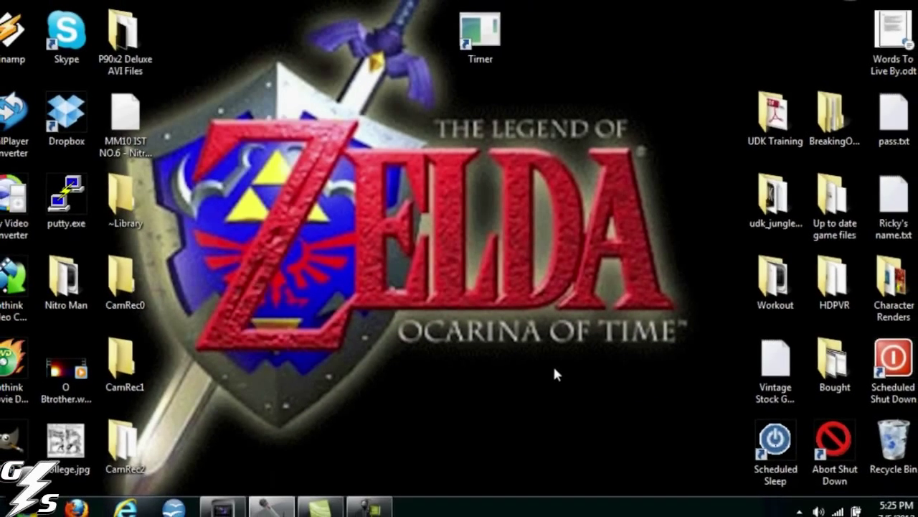
- Append the parameters -s -t 3600 to the target path in the Timer shortcut's properties and save the change
{"action": "double_click", "coordinate": [492, 43]}
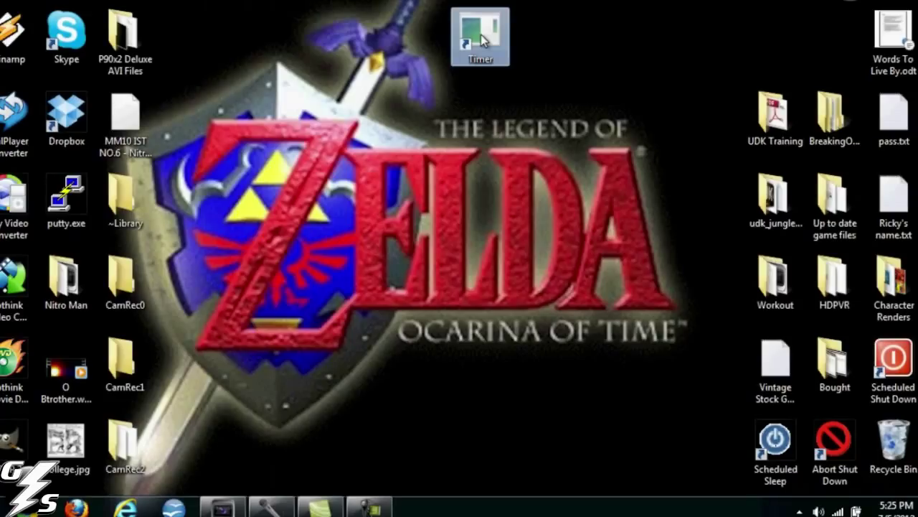
{"action": "right_click", "coordinate": [481, 35]}
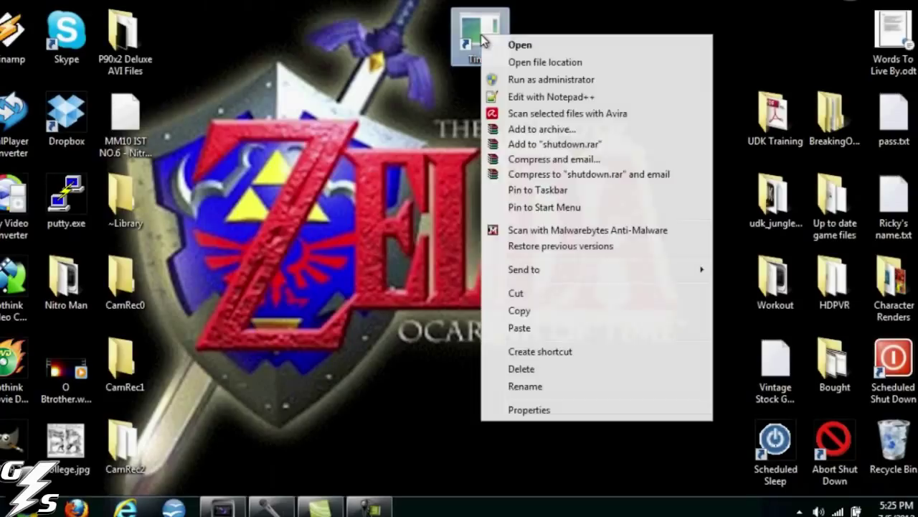
{"action": "left_click", "coordinate": [515, 412]}
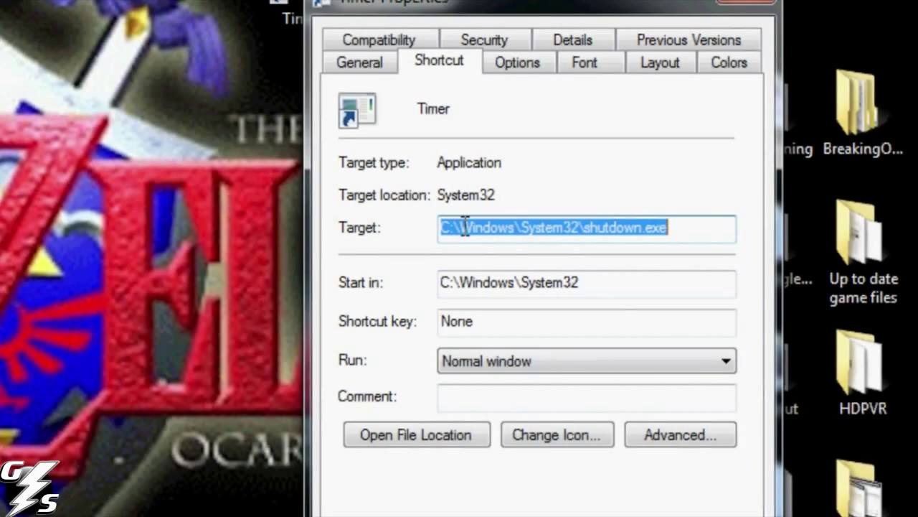
{"action": "left_click", "coordinate": [703, 226]}
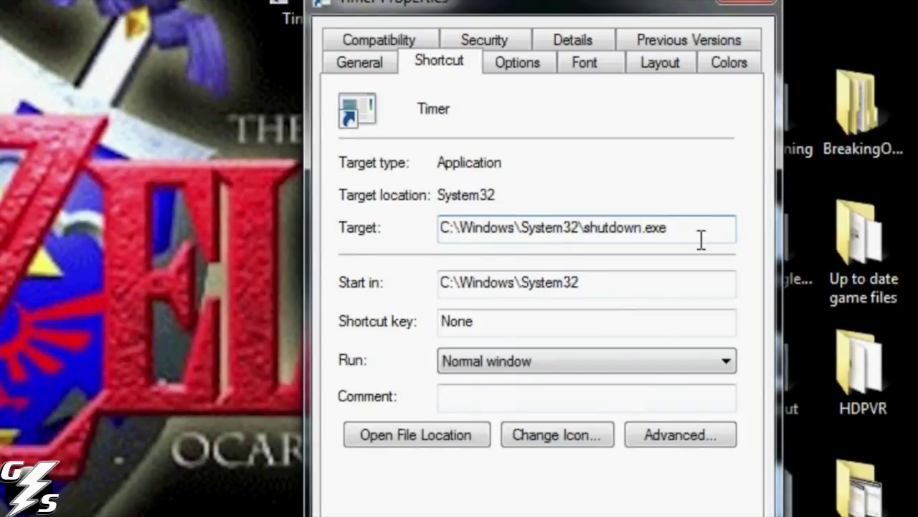
{"action": "type", "text": "-s -t"}
{"action": "type", "text": "3600"}
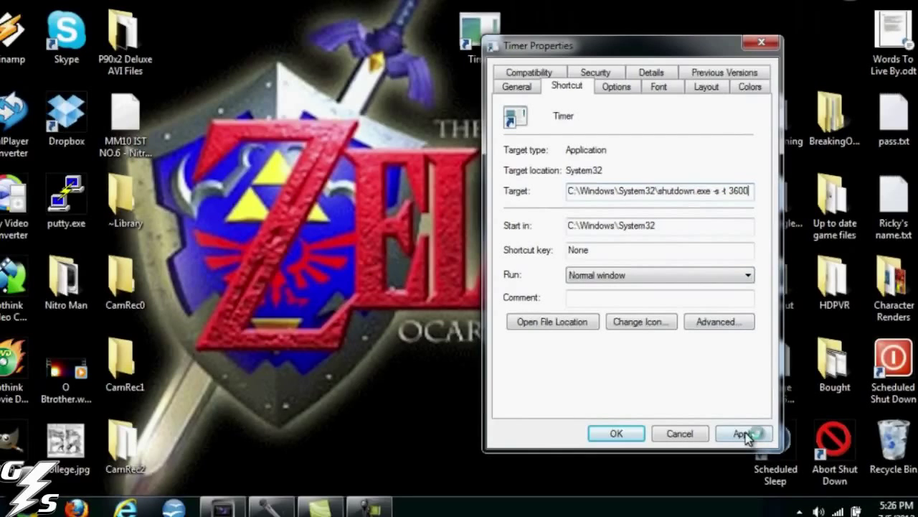
{"action": "left_click", "coordinate": [743, 433]}
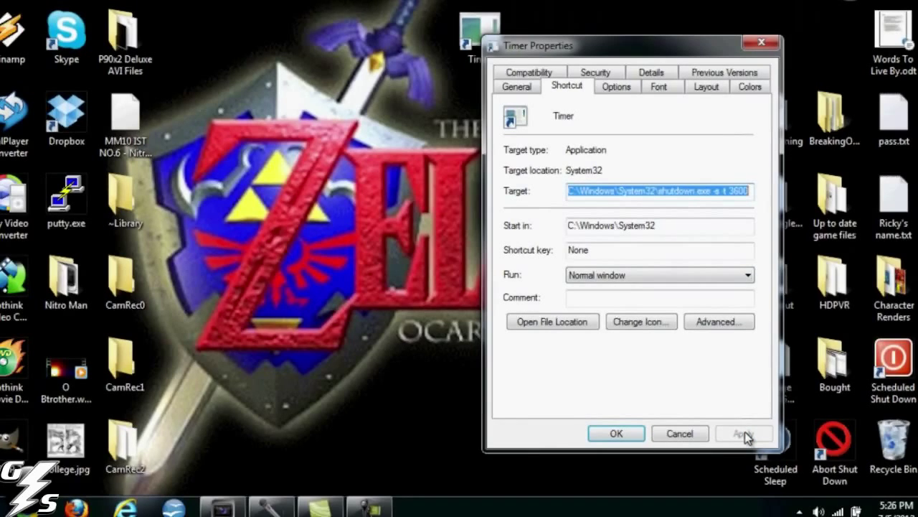
{"action": "left_click", "coordinate": [616, 433]}
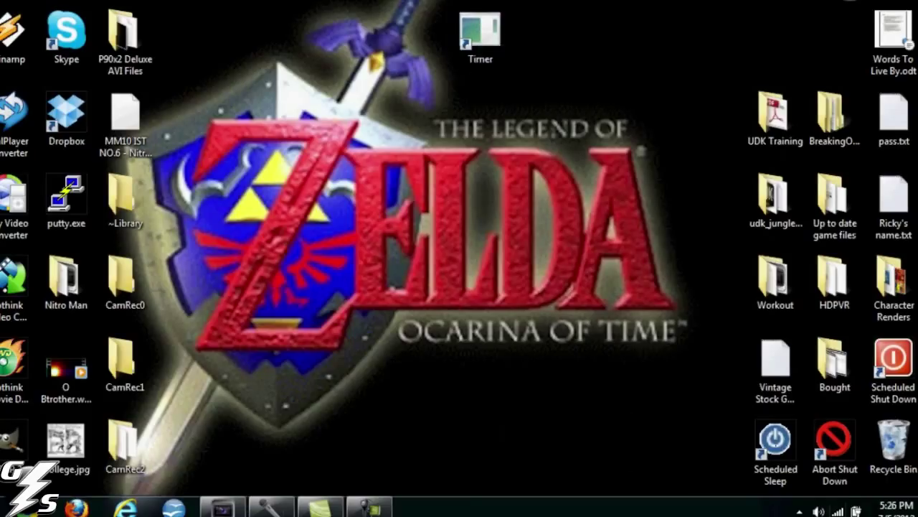
- Test the Timer shortcut by running it and cancel the scheduled shutdown with the Abort Shut Down shortcut
{"action": "left_click", "coordinate": [466, 30]}
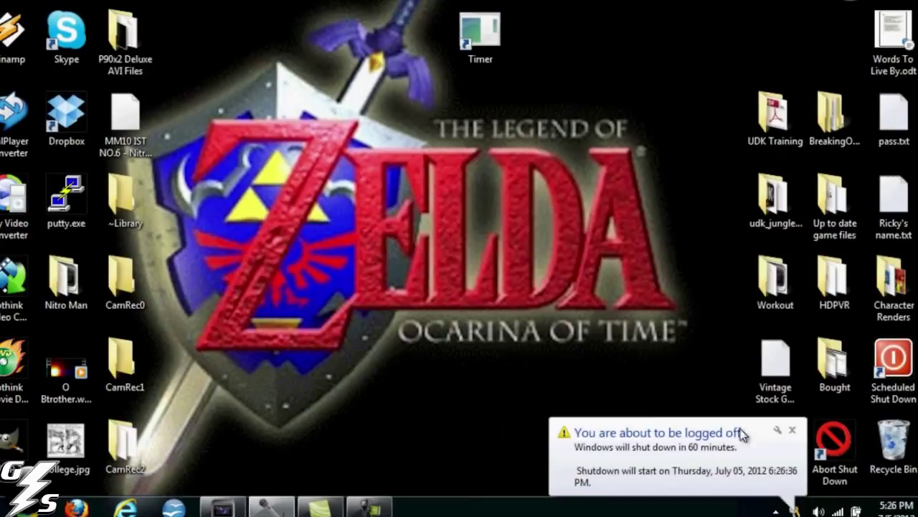
{"action": "left_click", "coordinate": [792, 430]}
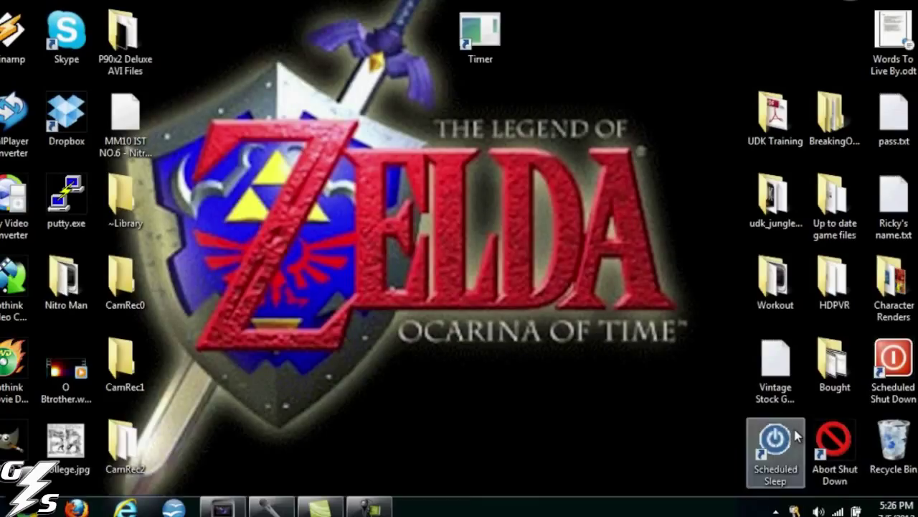
{"action": "left_click", "coordinate": [845, 444]}
{"action": "double_click", "coordinate": [846, 444]}
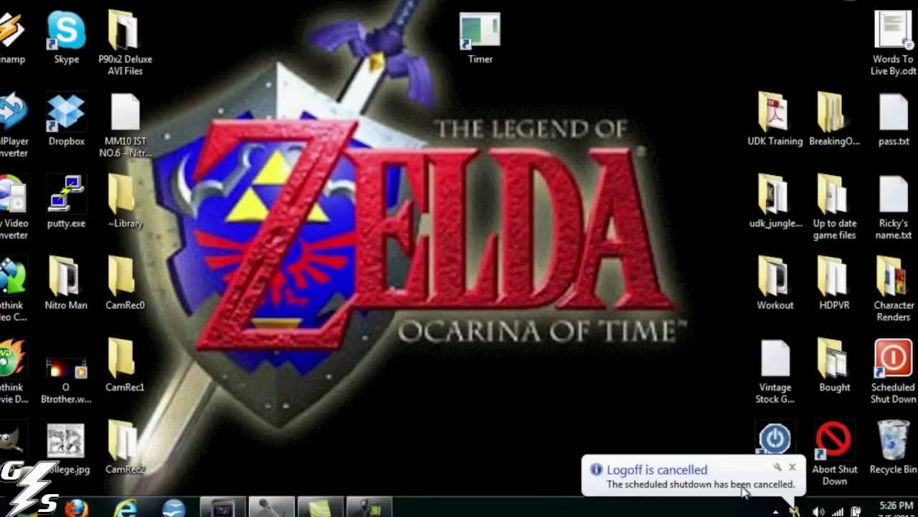
{"action": "left_click", "coordinate": [792, 467]}
{"action": "double_click", "coordinate": [836, 448]}
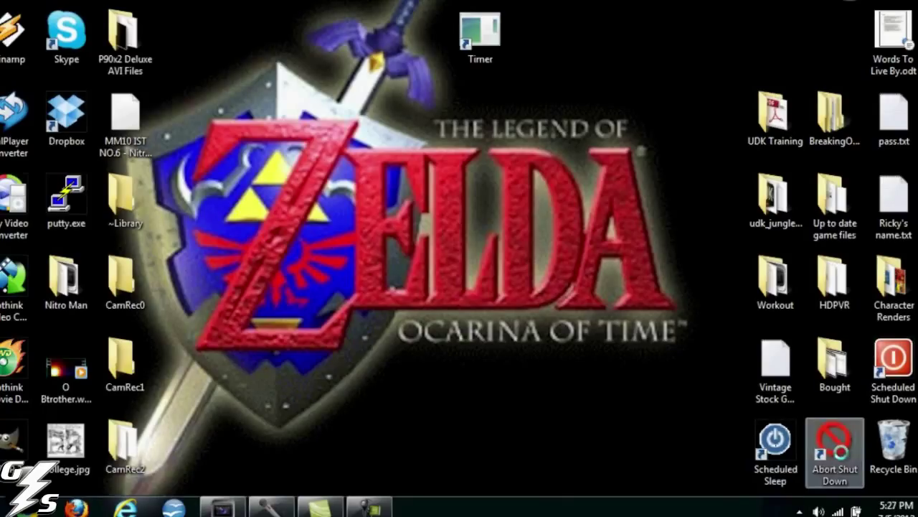
- Start another new desktop shortcut and choose shutdown.exe in C:\Windows\System32 as its target
{"action": "right_click", "coordinate": [546, 65]}
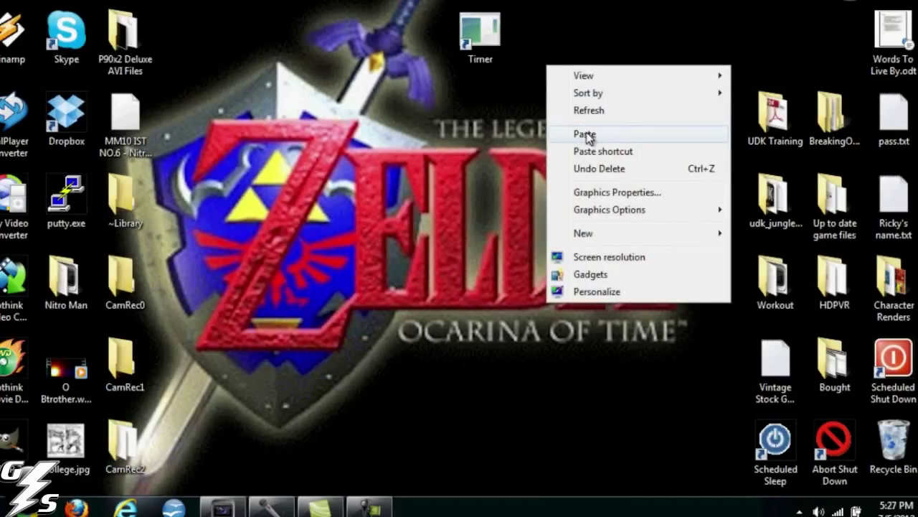
{"action": "mouse_move", "coordinate": [608, 238]}
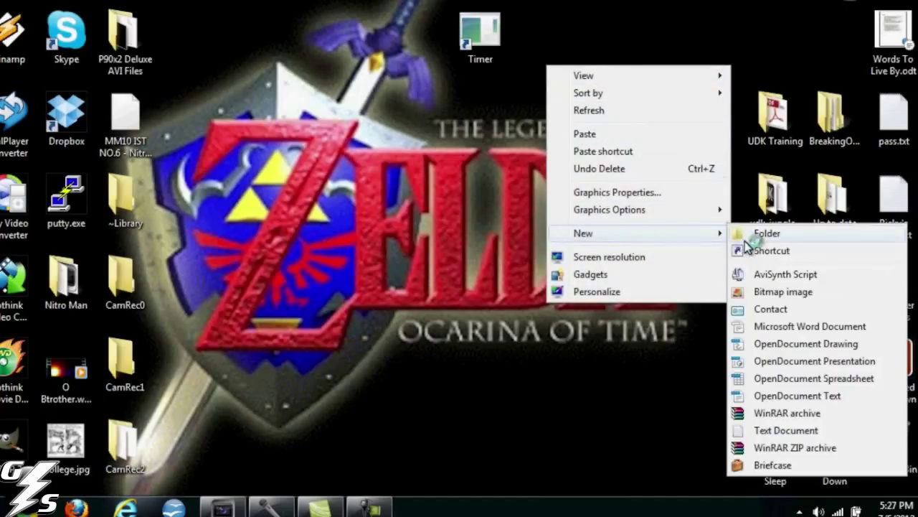
{"action": "left_click", "coordinate": [757, 250]}
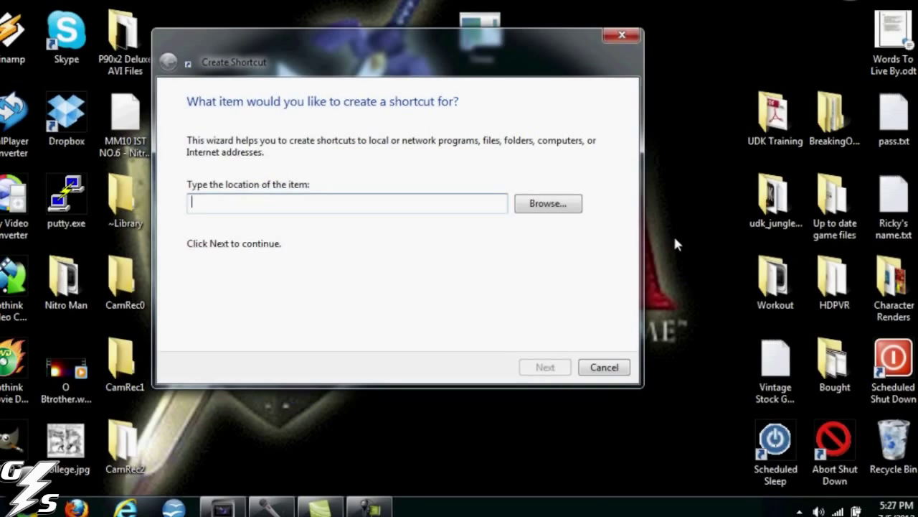
{"action": "left_click", "coordinate": [563, 204]}
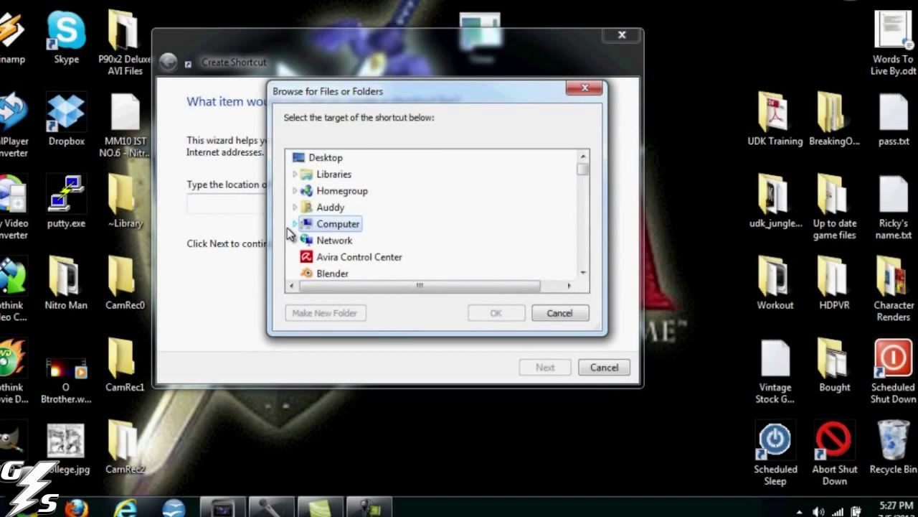
{"action": "left_click", "coordinate": [295, 223]}
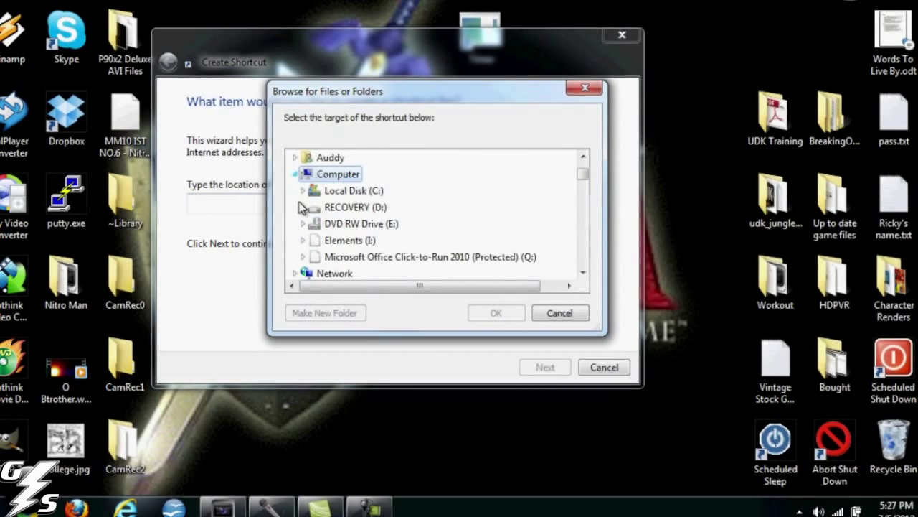
{"action": "left_click", "coordinate": [302, 191]}
{"action": "scroll", "coordinate": [304, 212], "scroll_direction": "down", "scroll_amount": 7}
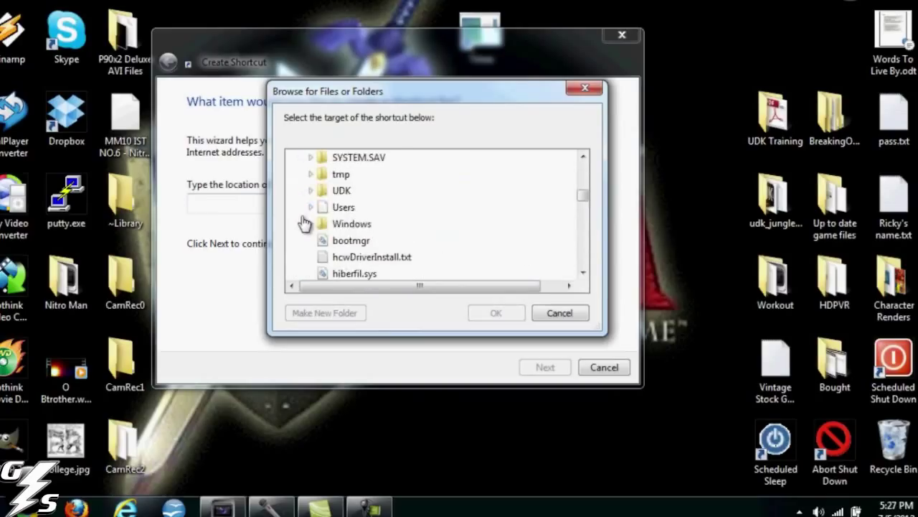
{"action": "left_click", "coordinate": [309, 174]}
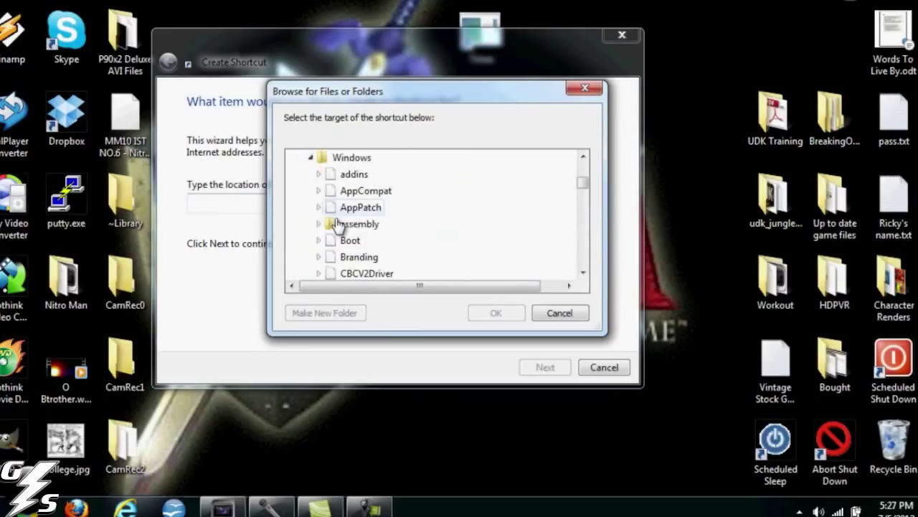
{"action": "scroll", "coordinate": [337, 226], "scroll_direction": "down", "scroll_amount": 10}
{"action": "scroll", "coordinate": [337, 226], "scroll_direction": "down", "scroll_amount": 6}
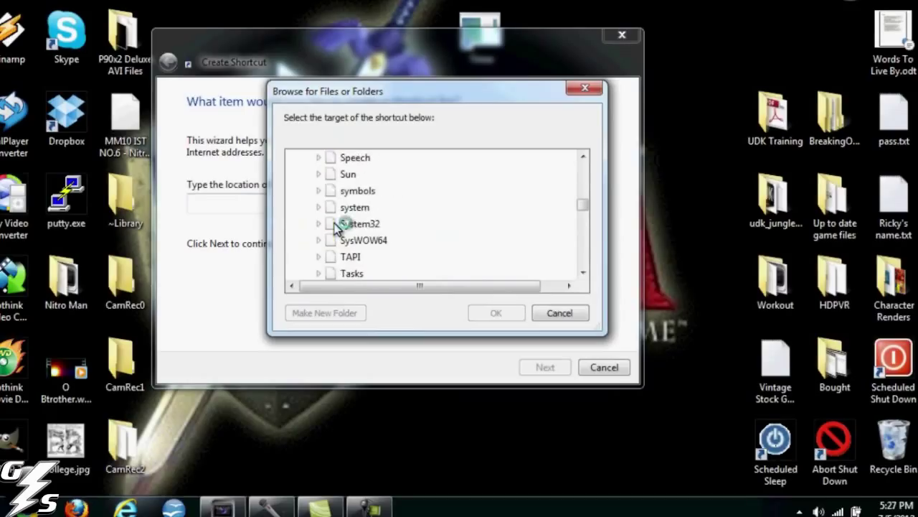
{"action": "left_click", "coordinate": [319, 174]}
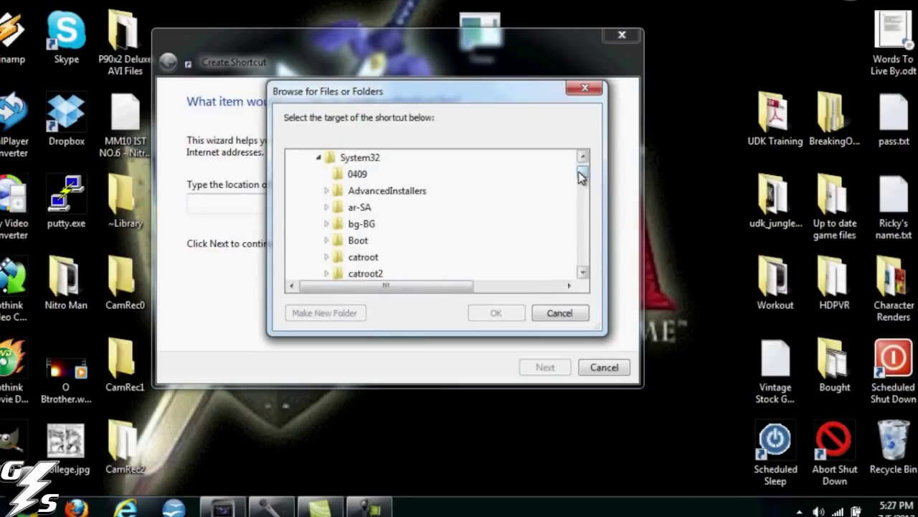
{"action": "left_click_drag", "start_coordinate": [581, 178], "coordinate": [588, 242]}
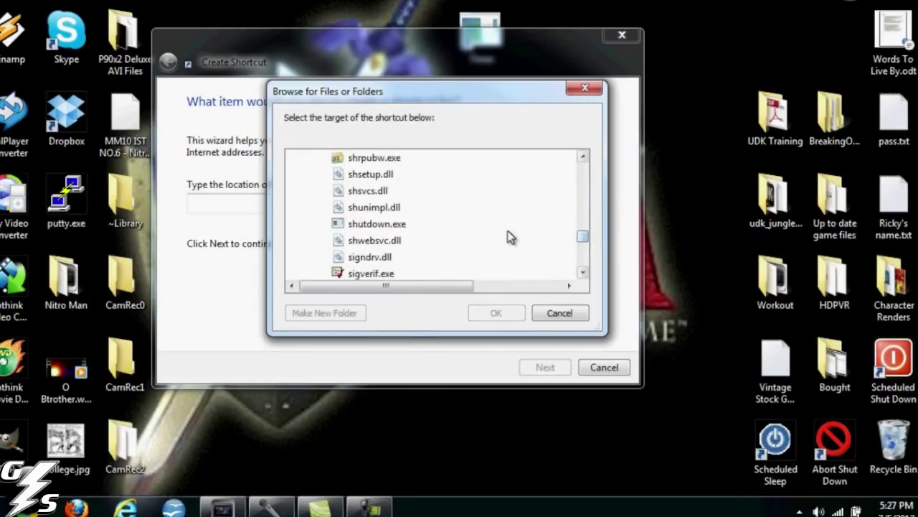
{"action": "left_click", "coordinate": [378, 225]}
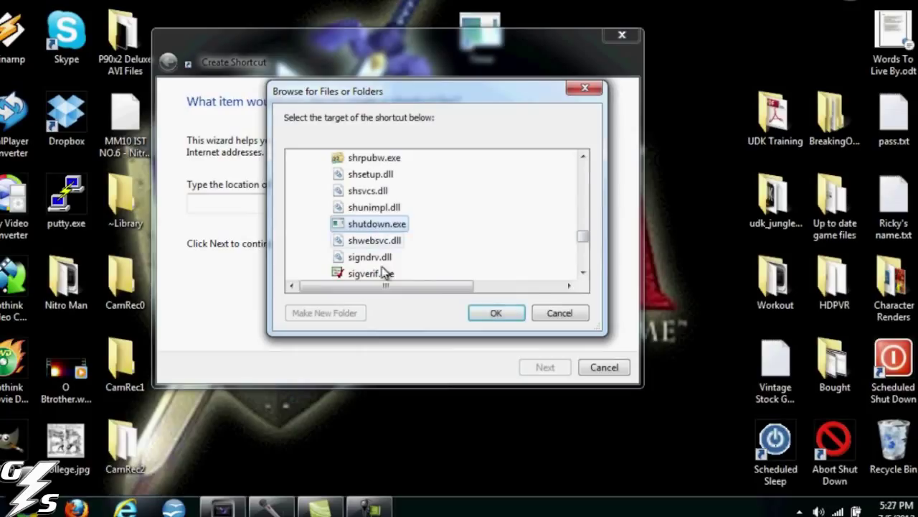
{"action": "left_click", "coordinate": [497, 315]}
- Name the new shortcut Abort, finish creating it, and place it beside the Timer shortcut on the desktop
{"action": "left_click", "coordinate": [547, 369]}
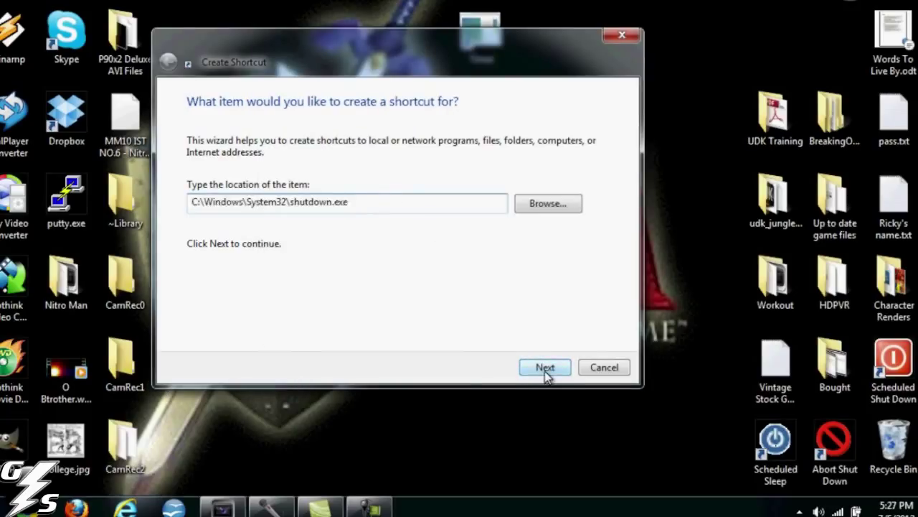
{"action": "type", "text": "Abort"}
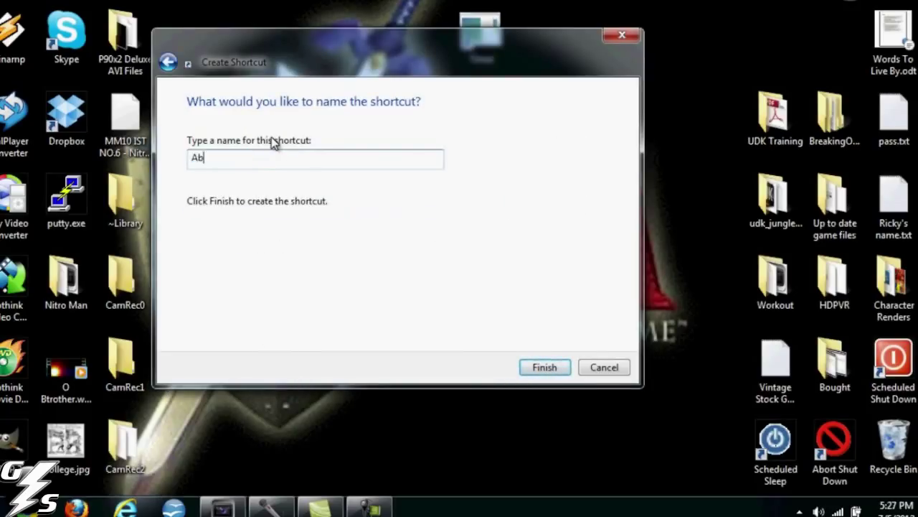
{"action": "left_click", "coordinate": [562, 370]}
{"action": "left_click_drag", "start_coordinate": [526, 135], "coordinate": [542, 61]}
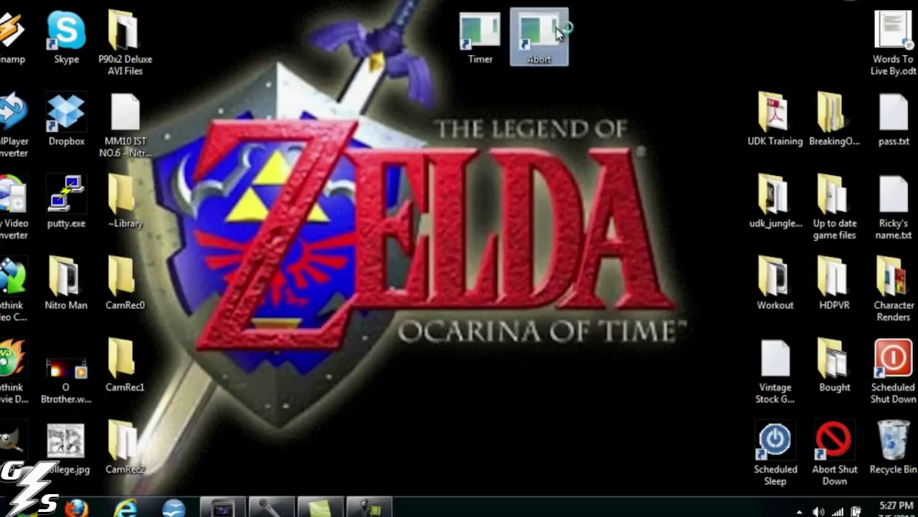
- Append the parameter -a to the target path in the Abort shortcut's properties and save the change
{"action": "right_click", "coordinate": [541, 61]}
{"action": "left_click", "coordinate": [569, 429]}
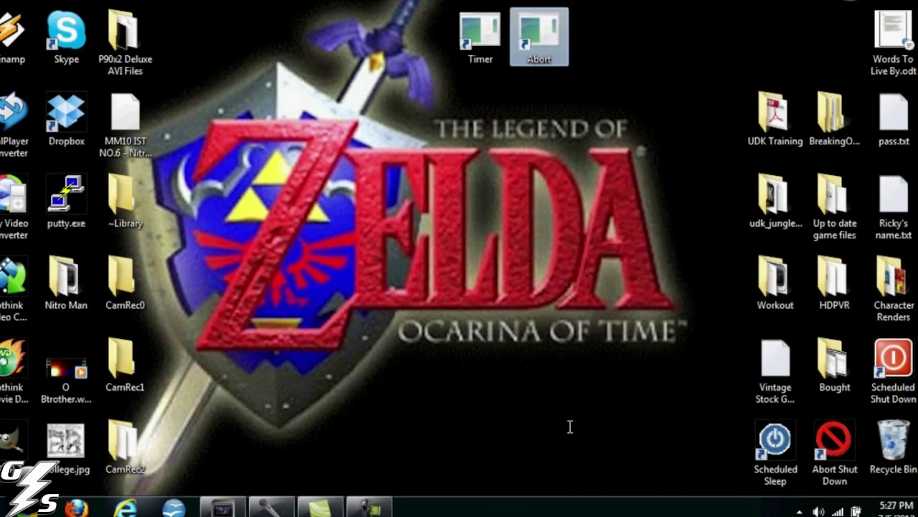
{"action": "left_click", "coordinate": [782, 215]}
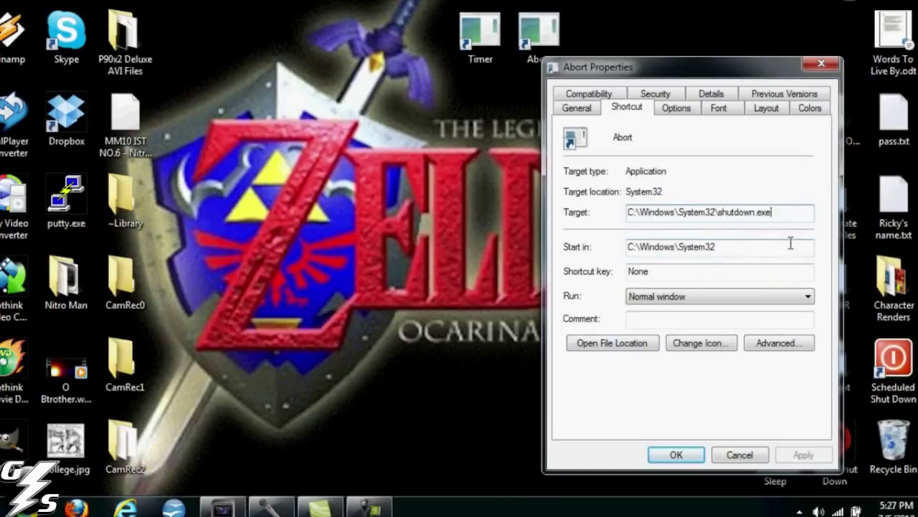
{"action": "type", "text": "-a"}
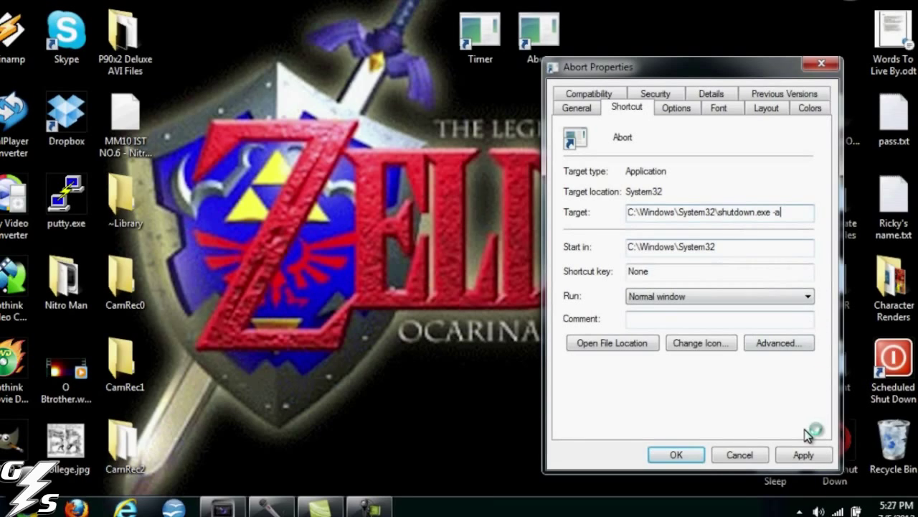
{"action": "left_click", "coordinate": [804, 456]}
{"action": "left_click", "coordinate": [678, 455]}
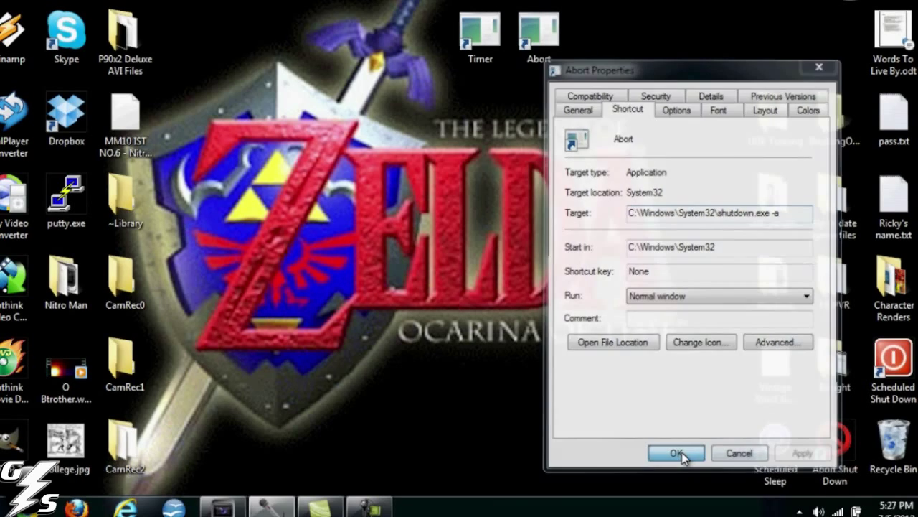
- Test both shortcuts by running Timer to schedule a shutdown and cancelling it with Abort, dismissing the notification
{"action": "left_click", "coordinate": [481, 29]}
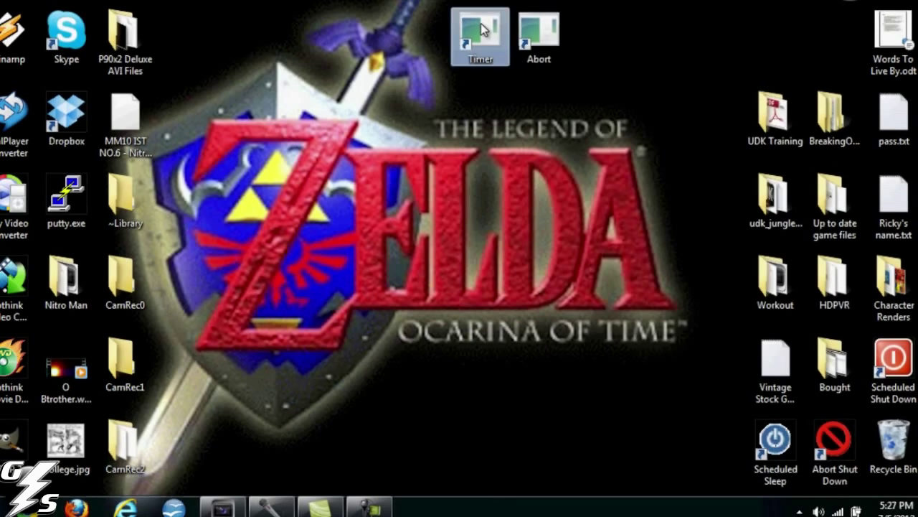
{"action": "double_click", "coordinate": [482, 29]}
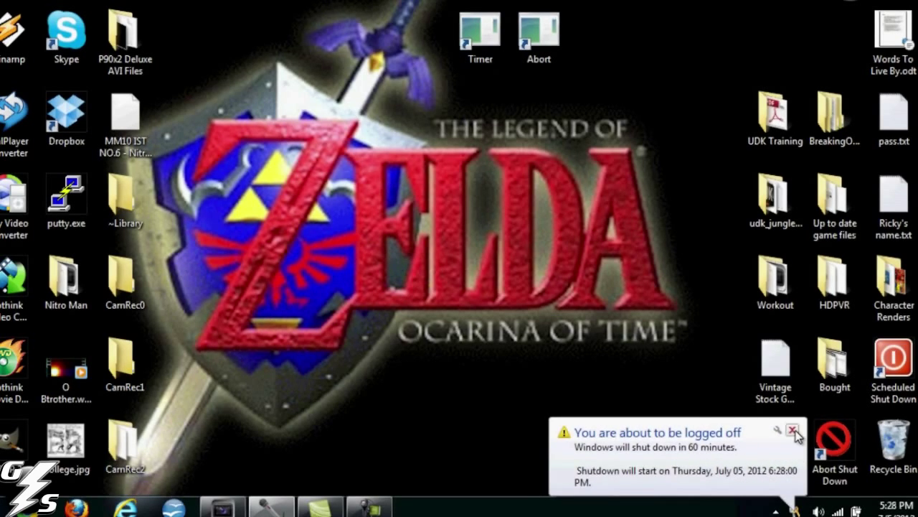
{"action": "left_click", "coordinate": [550, 29]}
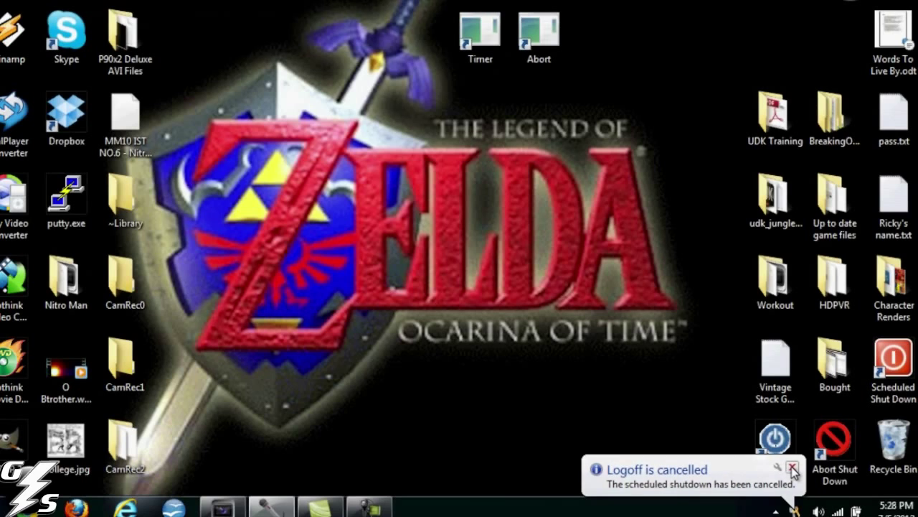
{"action": "left_click", "coordinate": [793, 469]}
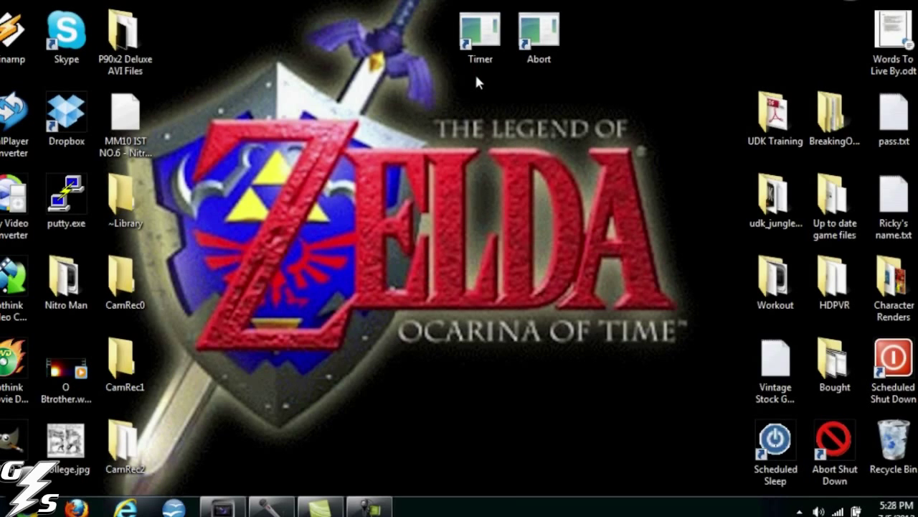
- Change the Timer shortcut's icon to the red power symbol from the SHELL32 icon list and save its properties
{"action": "right_click", "coordinate": [479, 43]}
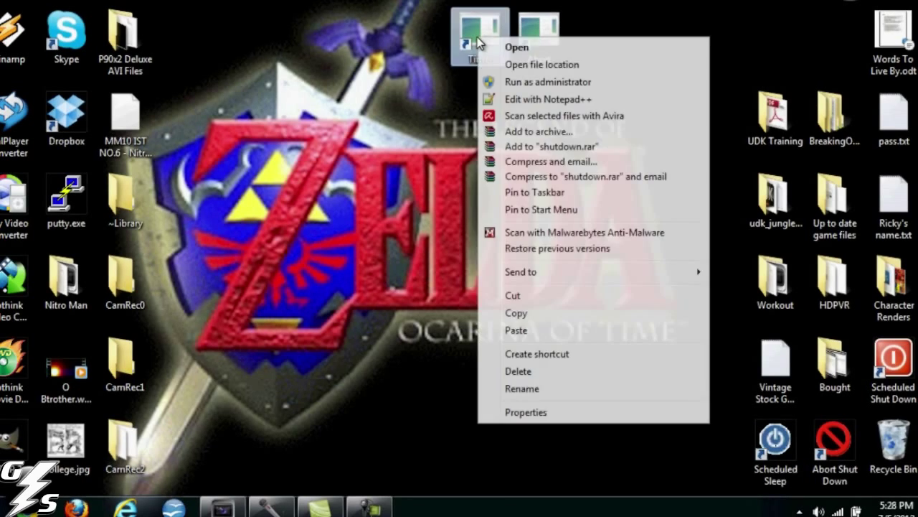
{"action": "left_click", "coordinate": [503, 414]}
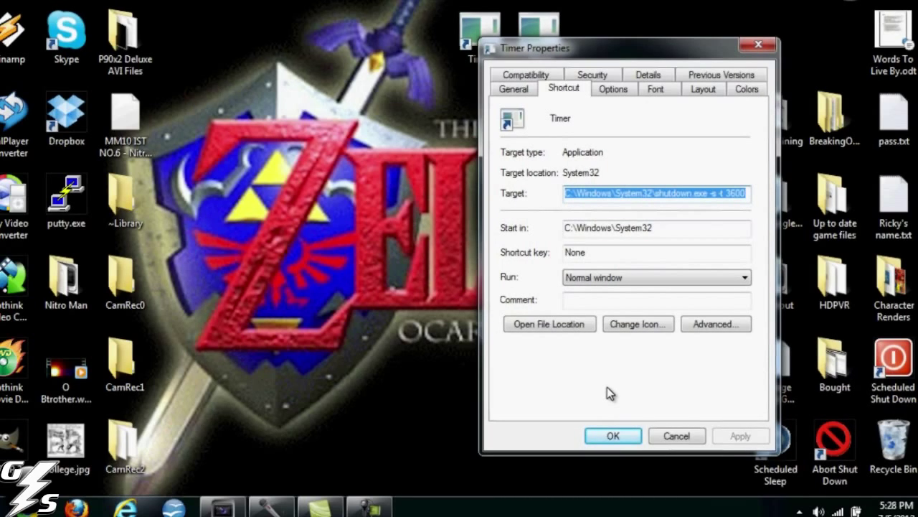
{"action": "left_click", "coordinate": [617, 326]}
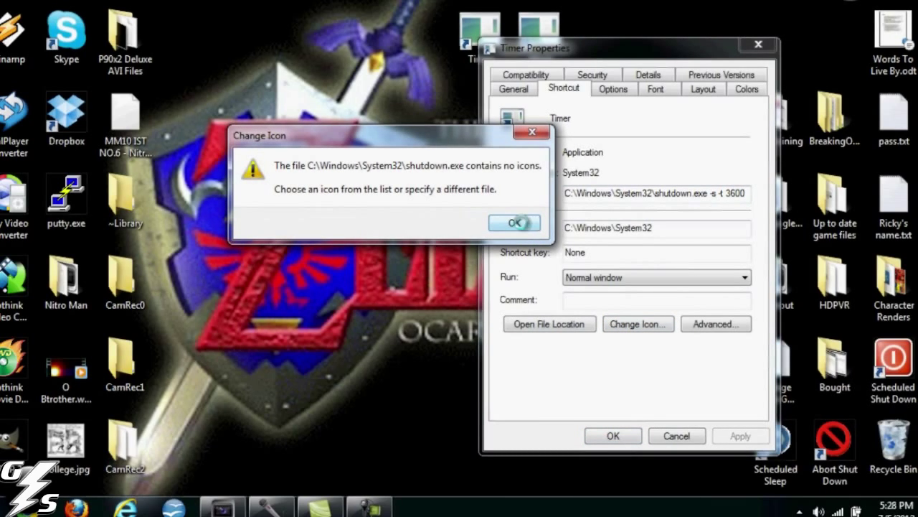
{"action": "left_click", "coordinate": [516, 223]}
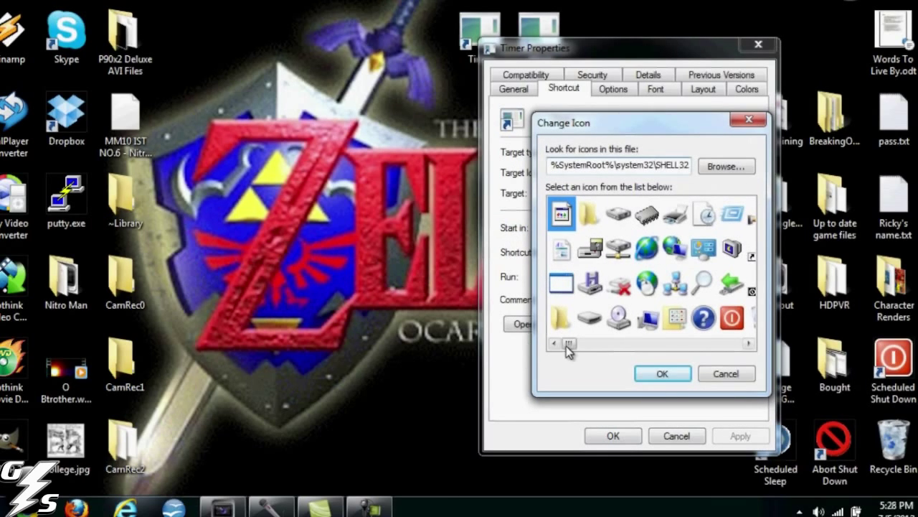
{"action": "left_click_drag", "start_coordinate": [568, 343], "coordinate": [674, 364]}
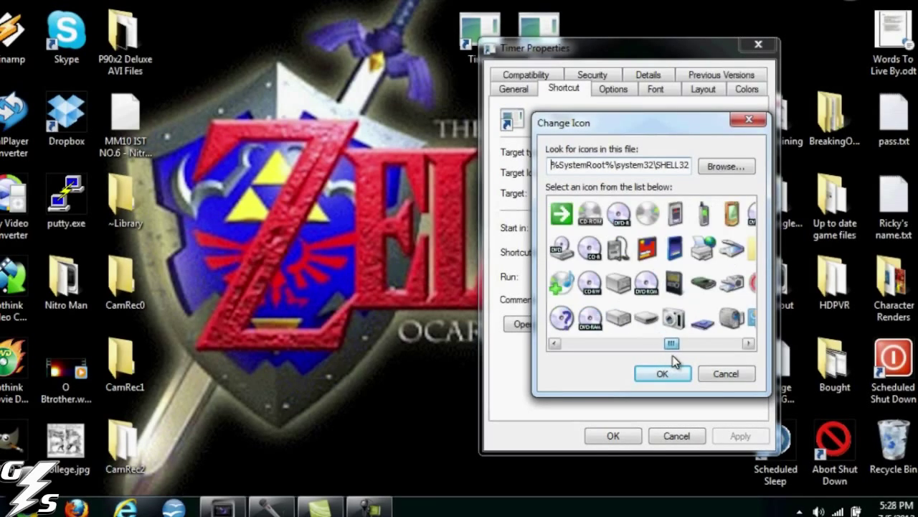
{"action": "left_click", "coordinate": [647, 284]}
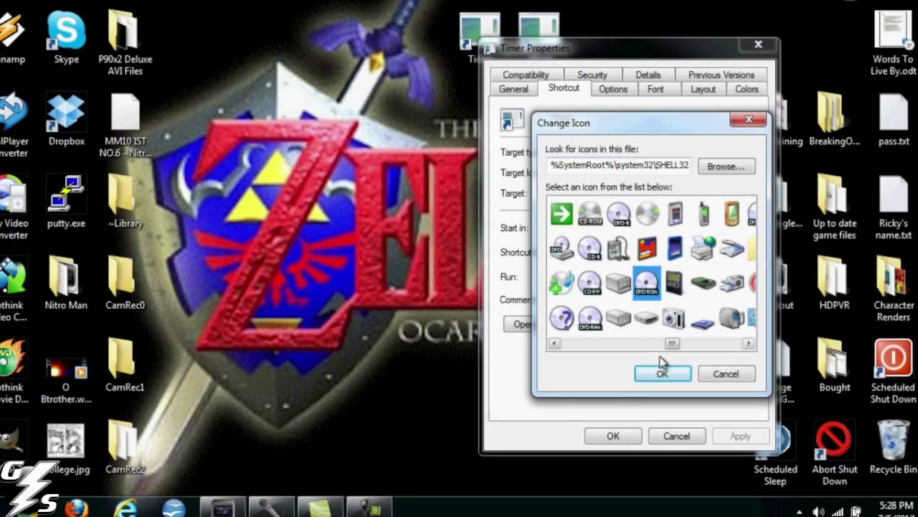
{"action": "left_click_drag", "start_coordinate": [668, 345], "coordinate": [685, 353]}
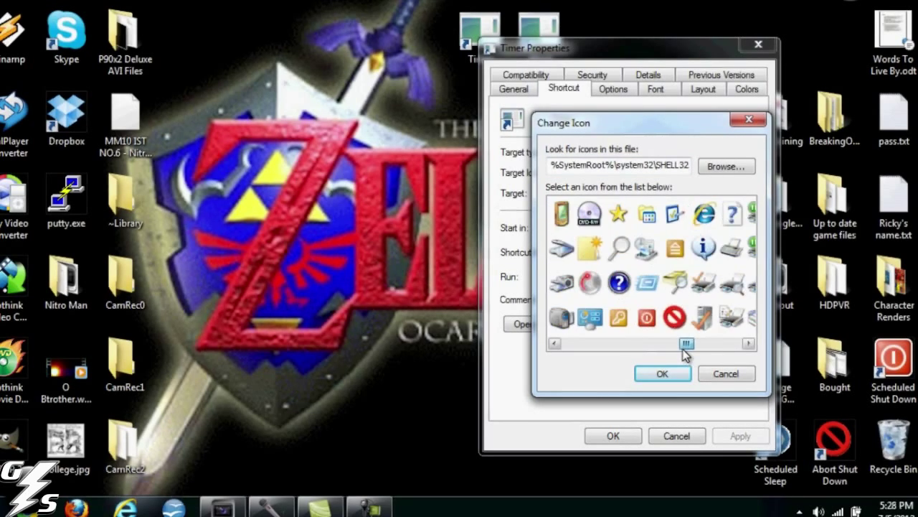
{"action": "left_click", "coordinate": [646, 320]}
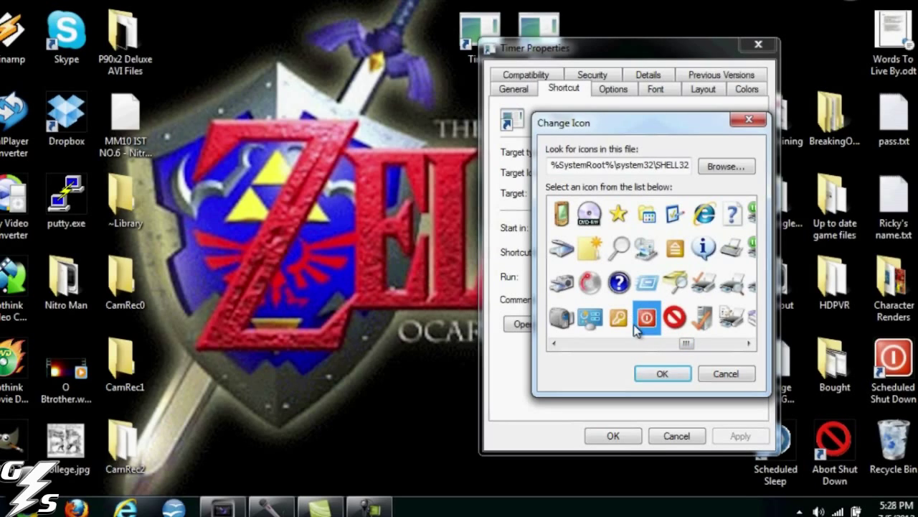
{"action": "left_click", "coordinate": [656, 371]}
{"action": "left_click", "coordinate": [731, 436]}
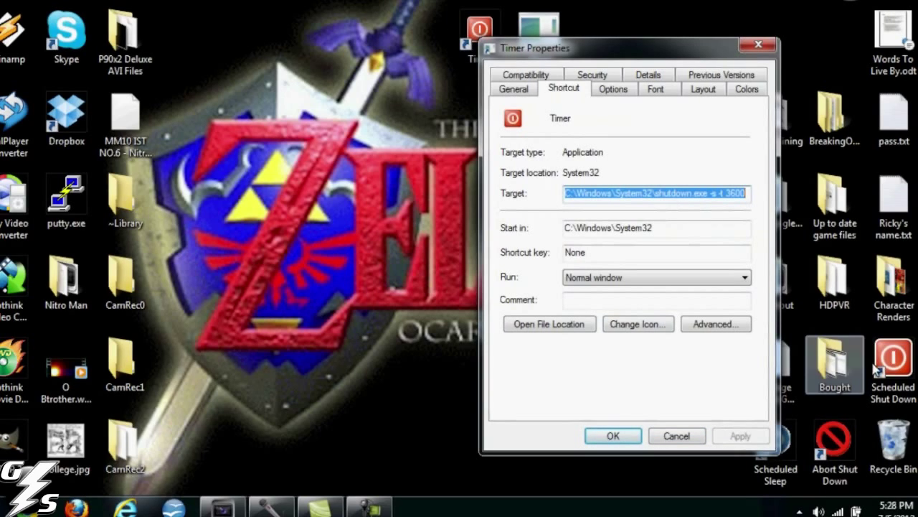
{"action": "left_click", "coordinate": [622, 435]}
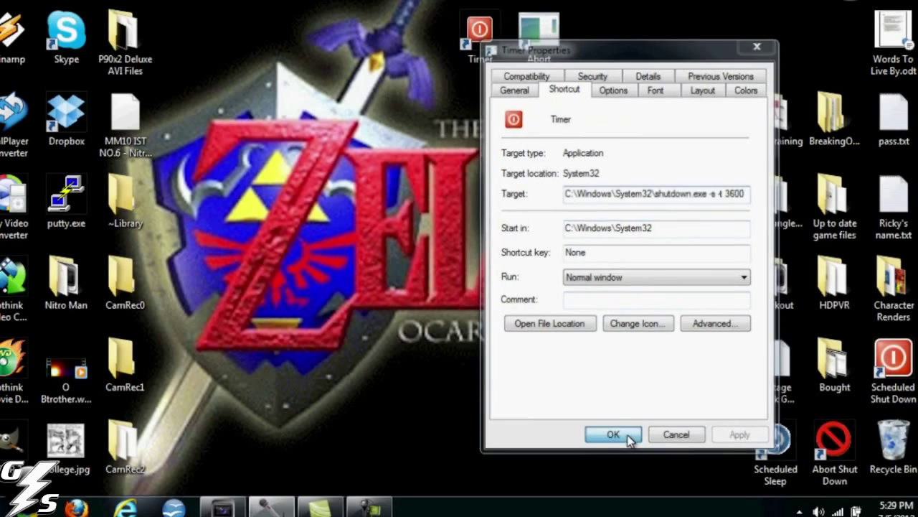
- Change the Abort shortcut's icon to the red prohibition sign from the SHELL32 icon list and save its properties
{"action": "right_click", "coordinate": [543, 42]}
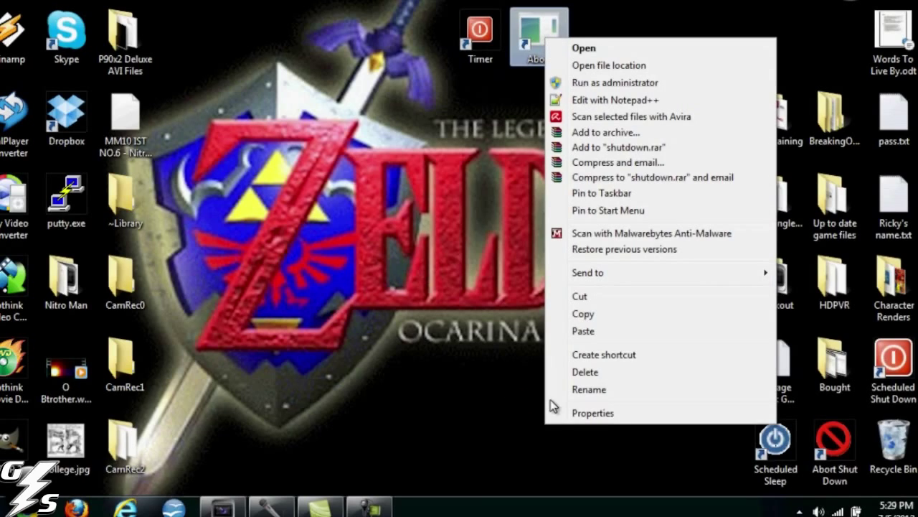
{"action": "left_click", "coordinate": [577, 410]}
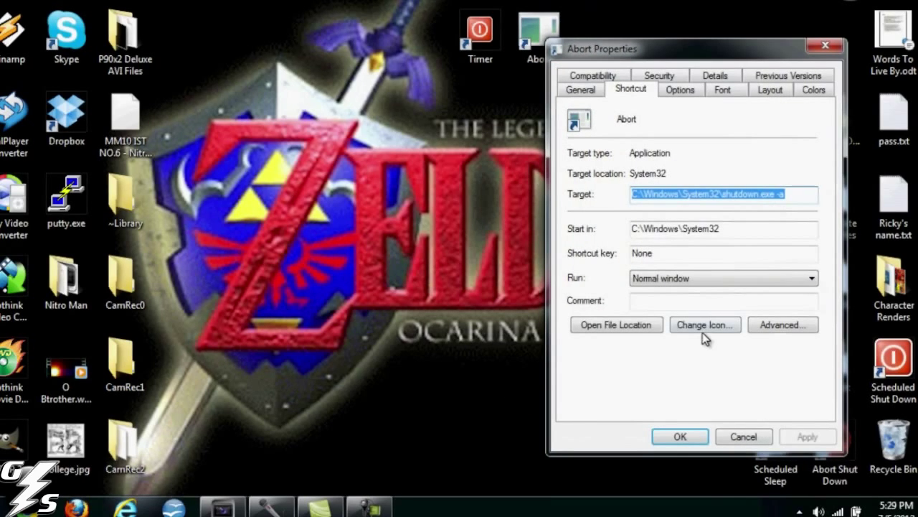
{"action": "left_click", "coordinate": [703, 329]}
{"action": "left_click", "coordinate": [514, 224]}
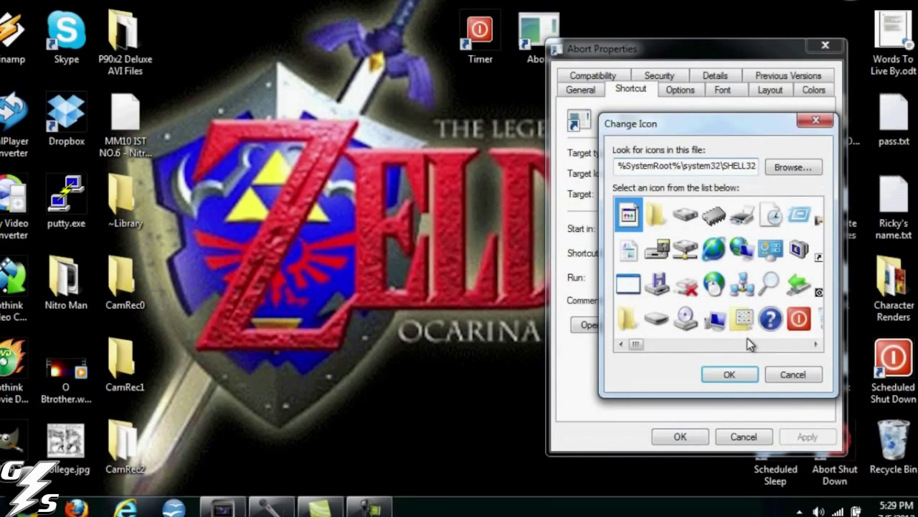
{"action": "left_click", "coordinate": [816, 346]}
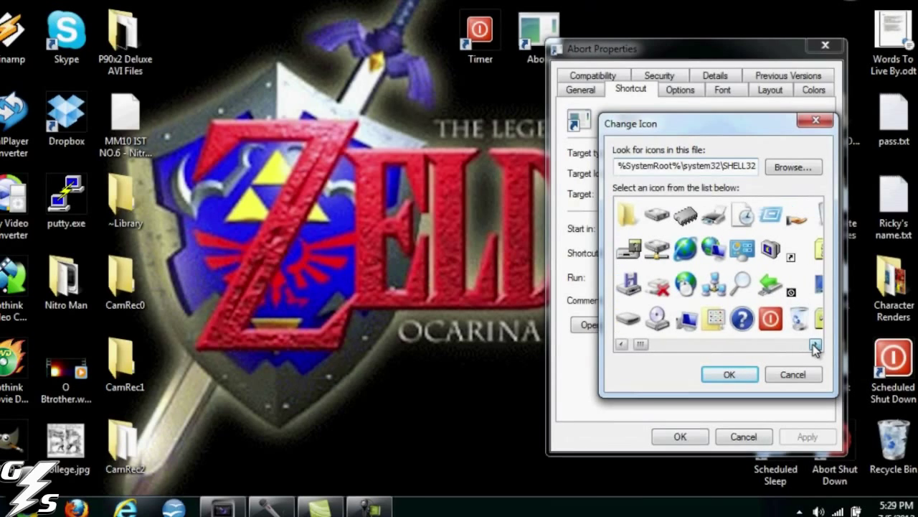
{"action": "left_click", "coordinate": [816, 345]}
{"action": "left_click", "coordinate": [816, 345]}
{"action": "left_click", "coordinate": [816, 345]}
{"action": "left_click", "coordinate": [815, 345]}
{"action": "left_click", "coordinate": [816, 345]}
{"action": "left_click", "coordinate": [816, 345]}
{"action": "left_click", "coordinate": [816, 345]}
{"action": "left_click", "coordinate": [816, 345]}
{"action": "left_click", "coordinate": [815, 345]}
{"action": "left_click", "coordinate": [816, 345]}
{"action": "left_click", "coordinate": [816, 345]}
{"action": "left_click", "coordinate": [816, 345]}
{"action": "left_click", "coordinate": [815, 345]}
{"action": "left_click", "coordinate": [816, 345]}
{"action": "left_click", "coordinate": [816, 345]}
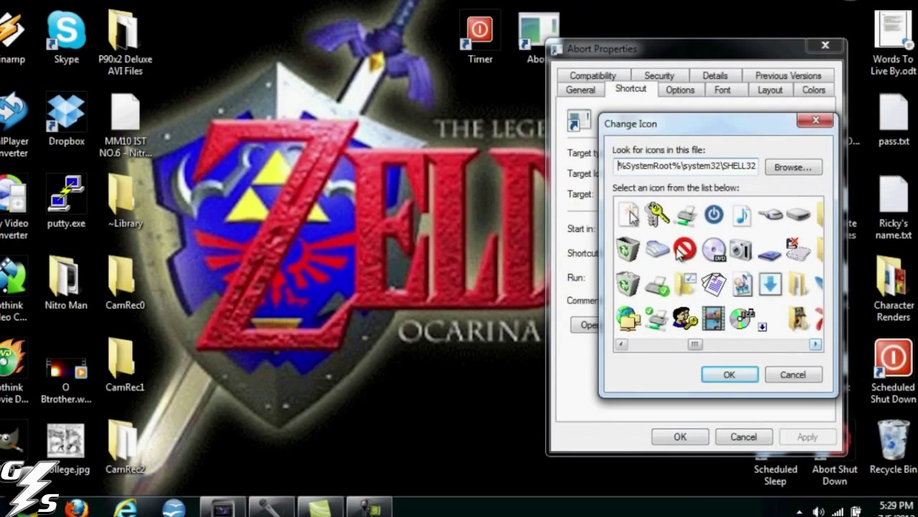
{"action": "left_click", "coordinate": [685, 248]}
{"action": "left_click", "coordinate": [714, 376]}
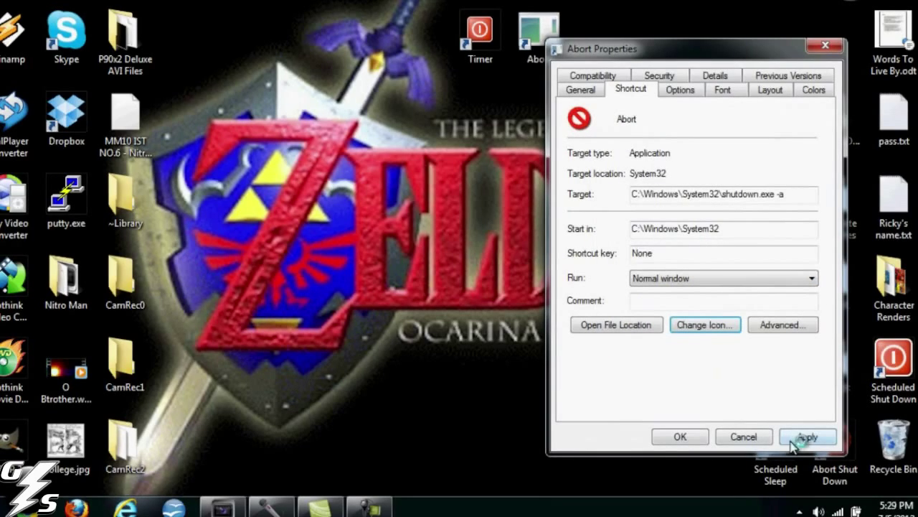
{"action": "left_click", "coordinate": [793, 439]}
{"action": "left_click", "coordinate": [678, 436]}
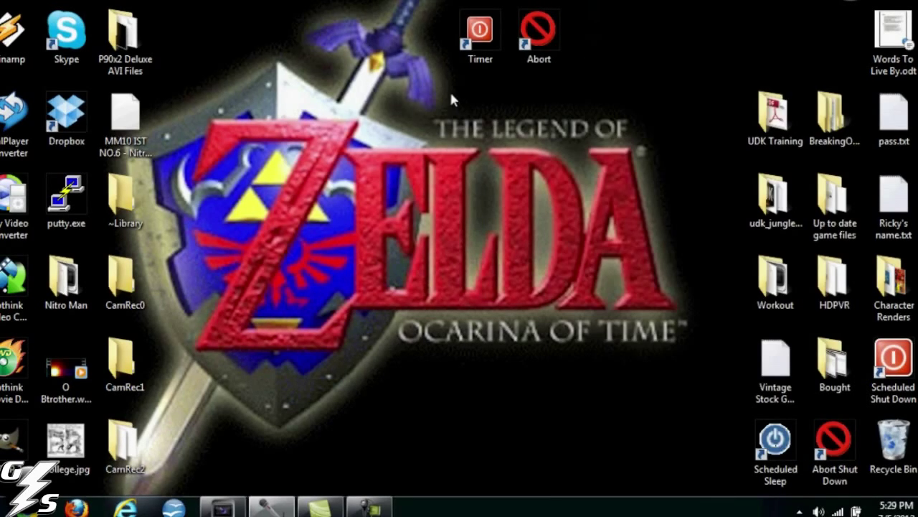
{"action": "left_click_drag", "start_coordinate": [451, 94], "coordinate": [613, 84]}
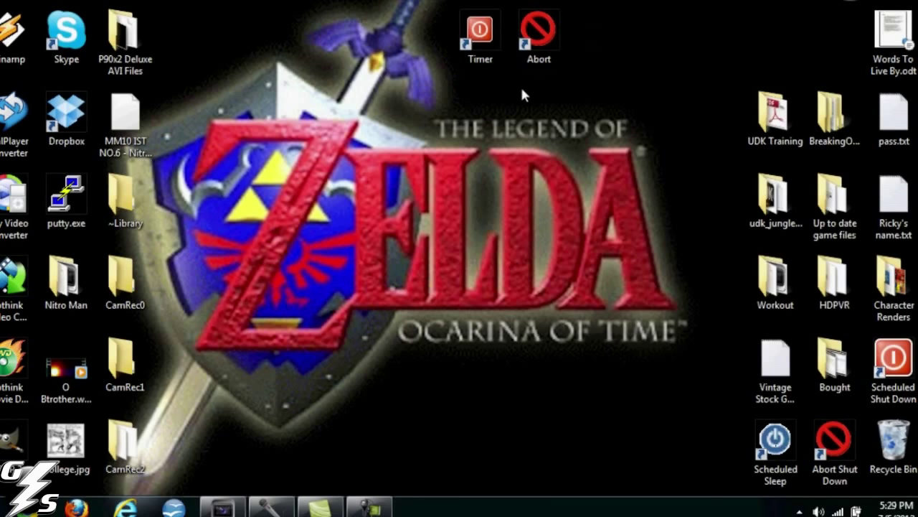